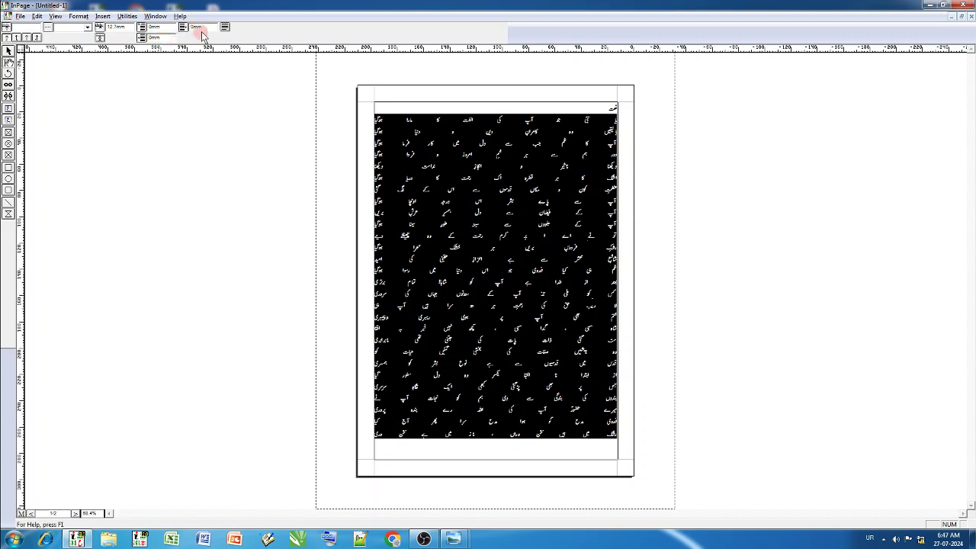
- Set the left and right paragraph indents of the selected verses to 35 mm each
left_click_drag(208, 27, 184, 29)
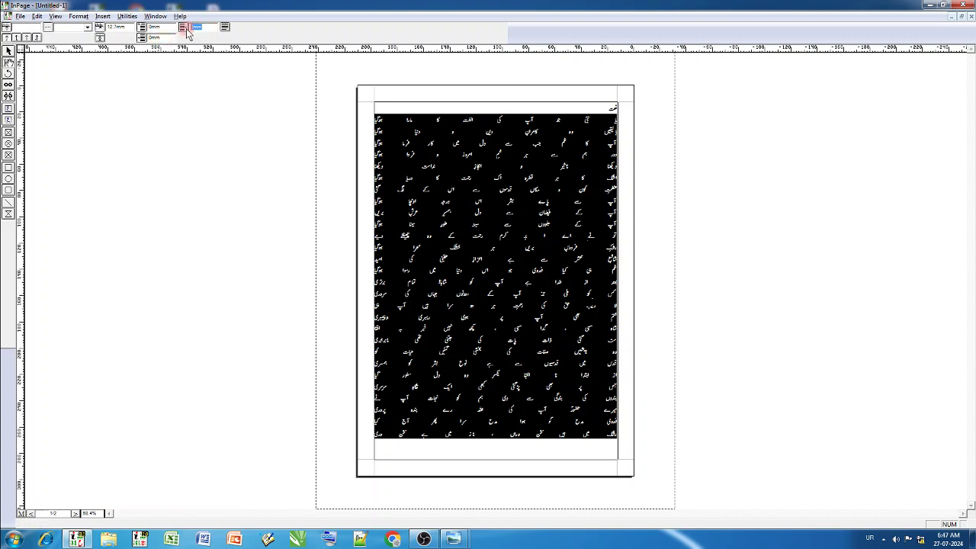
type("35")
left_click_drag(171, 38, 142, 38)
type("35")
key("Return")
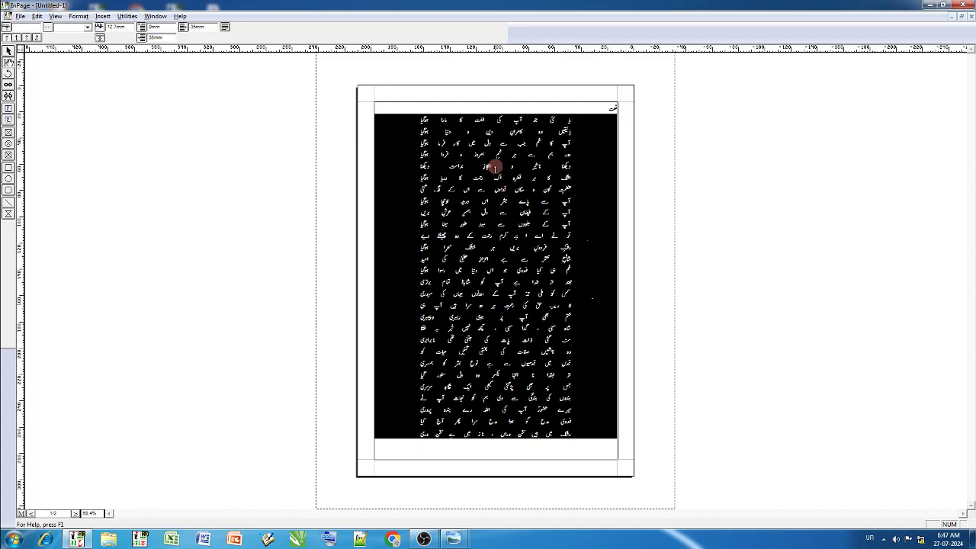
- Increase the left and right indents of the selected verses to 45 mm each
key("ctrl+2")
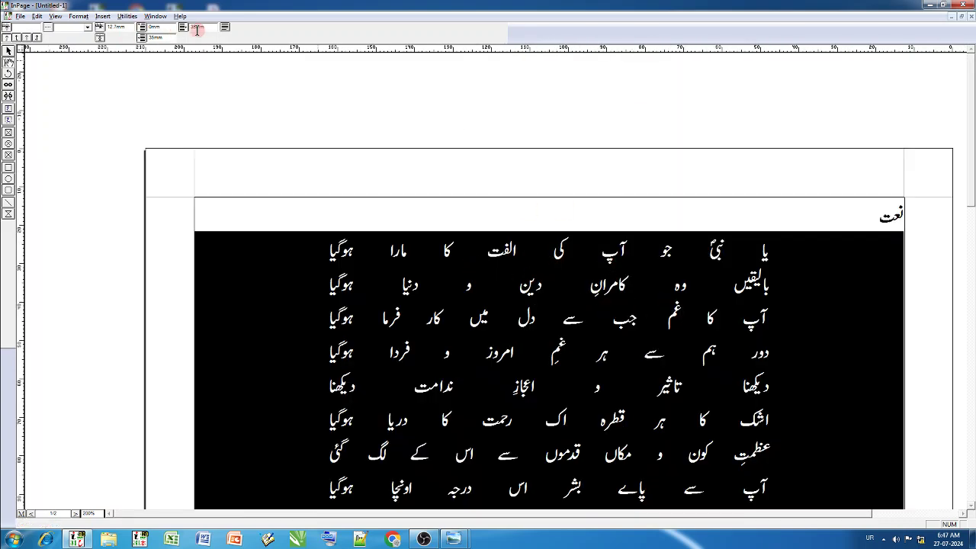
left_click_drag(213, 27, 176, 26)
type("45")
left_click_drag(171, 37, 141, 42)
type("45")
key("Return")
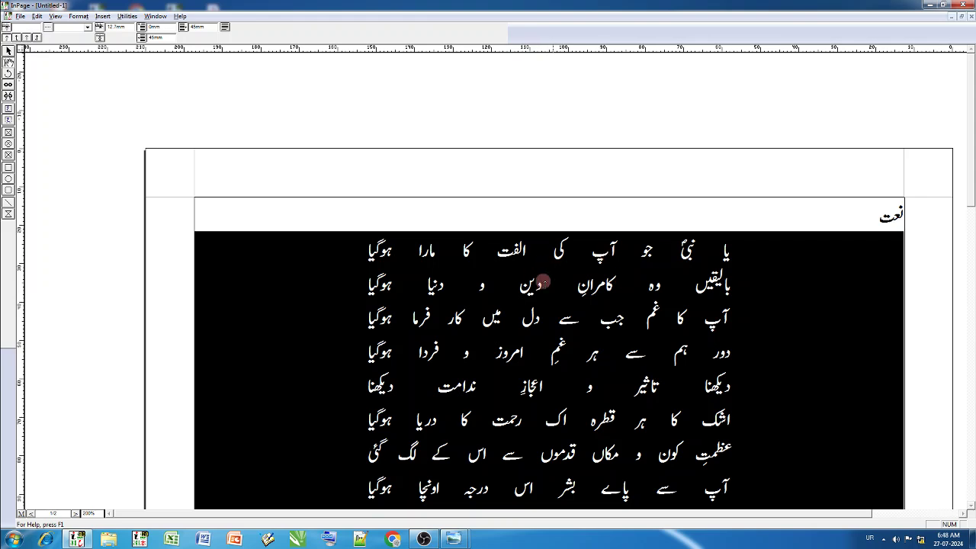
- Set the left and right indents of the selected verses to 55 mm each
left_click_drag(212, 28, 185, 29)
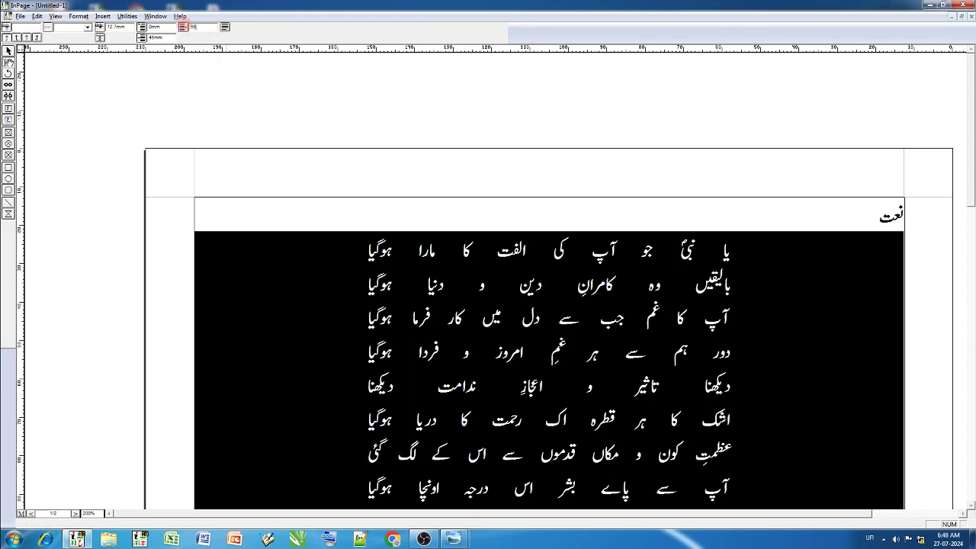
left_click_drag(174, 38, 141, 40)
type("55")
key("Return")
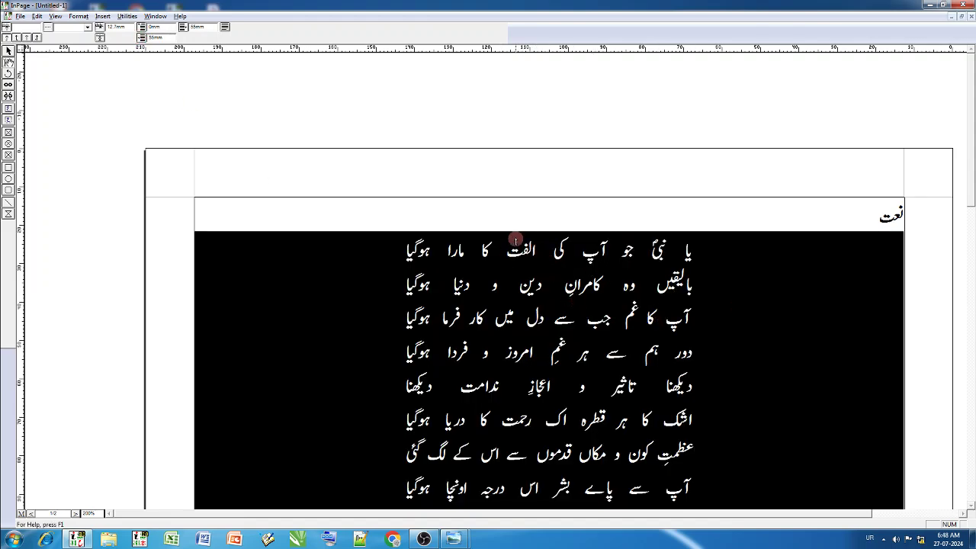
- Center the title نعت above the verses
left_click(869, 219)
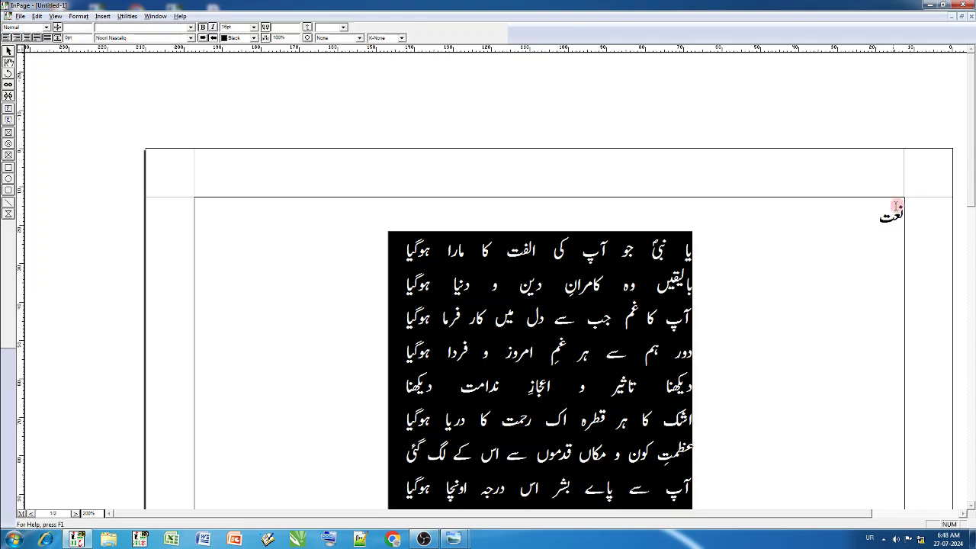
key("ctrl+shift+c")
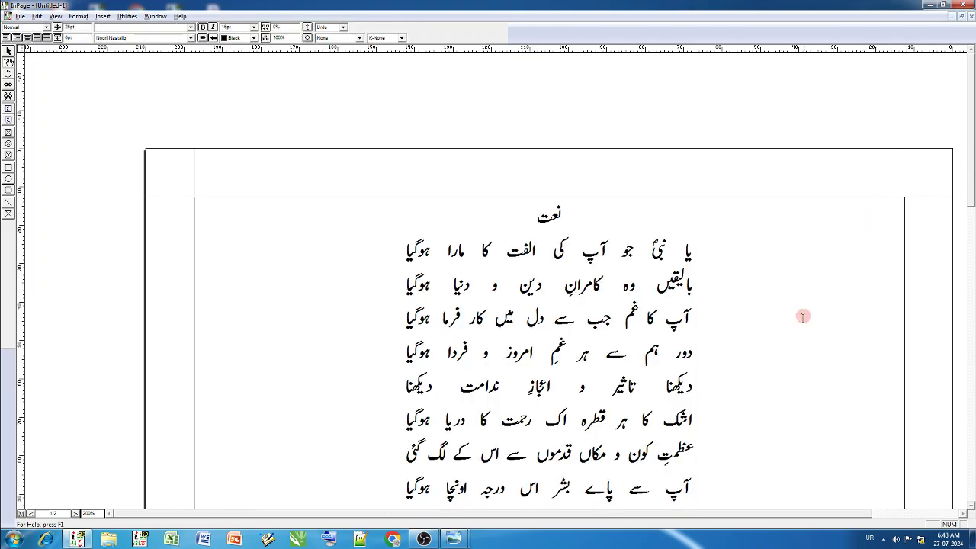
key("ctrl+0")
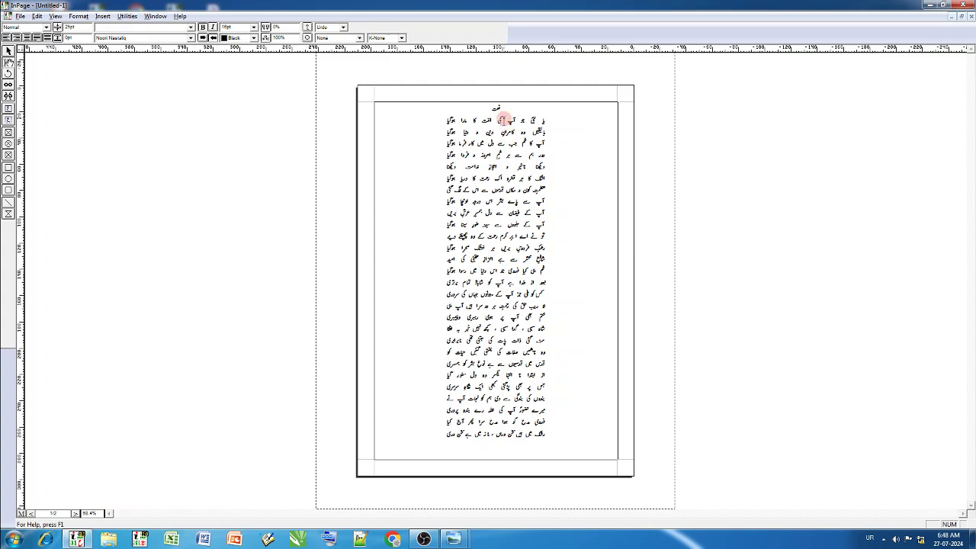
- Insert one page after the current page and paste the copied poem into the text, undoing and repeating the paste once
key("ctrl+shift+i")
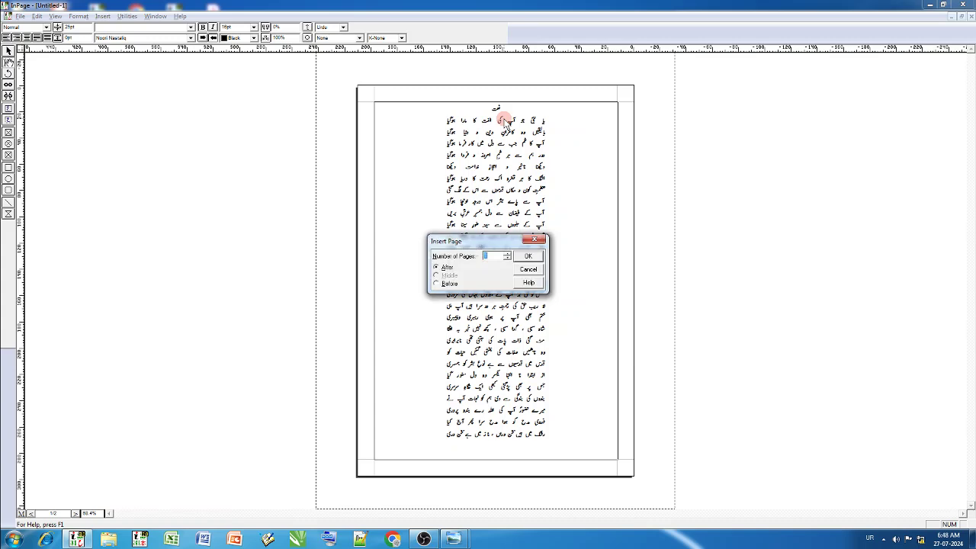
key("Return")
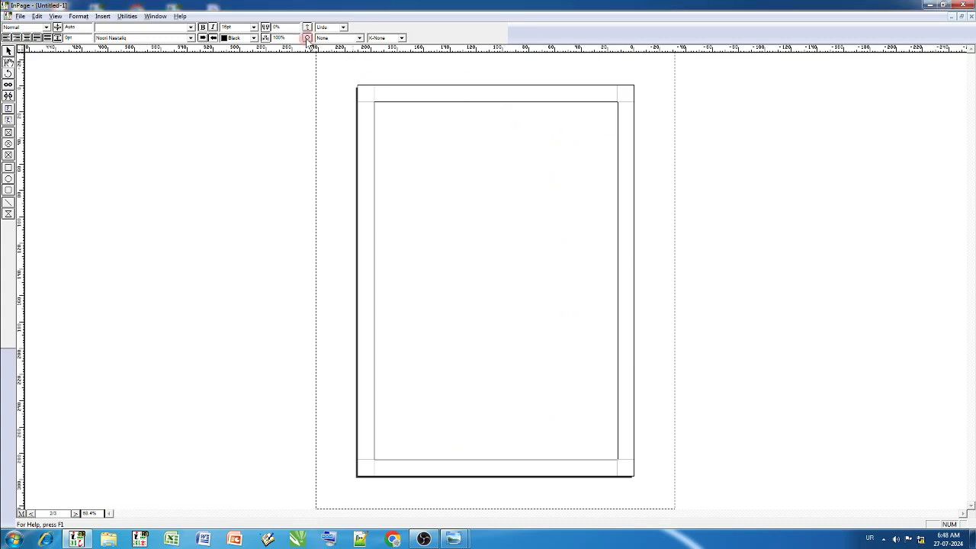
left_click(584, 130)
key("ctrl+v")
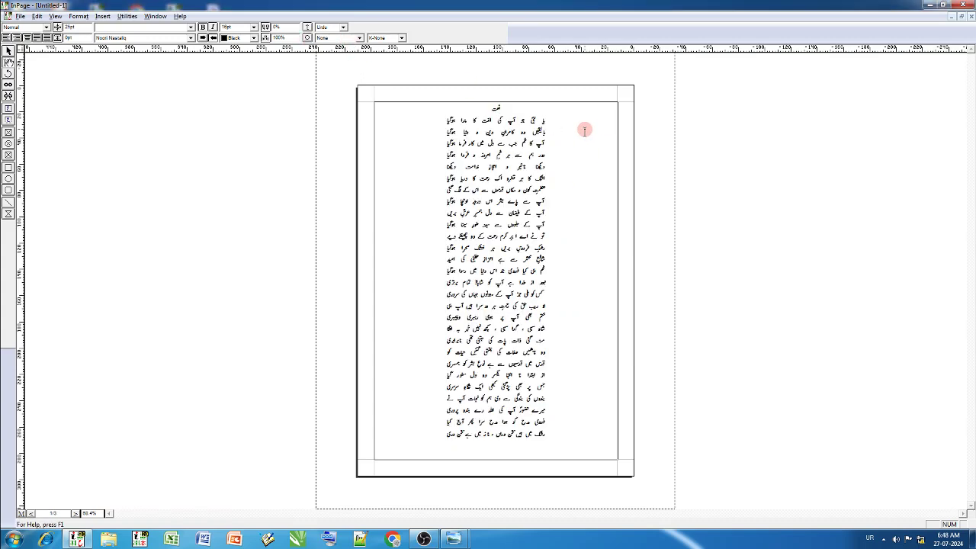
left_click(605, 455)
key("ctrl+z")
key("ctrl+v")
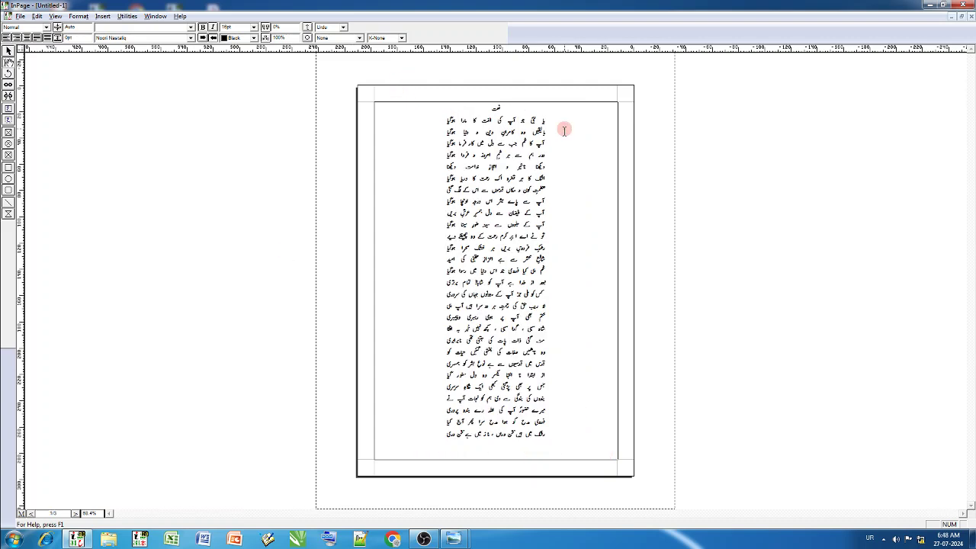
- Select the verses below the title on the first page, and move on to the text of the second page
left_click(522, 121)
key("shift+Down")
key("shift+Down")
key("shift+Down")
key("shift+Down")
key("shift+Down")
key("shift+Down")
key("shift+Down")
key("shift+Down")
key("shift+Down")
key("shift+Down")
key("shift+Down")
key("shift+Down")
key("shift+Down")
key("shift+Down")
key("shift+Down")
key("shift+Down")
key("shift+Down")
key("shift+Down")
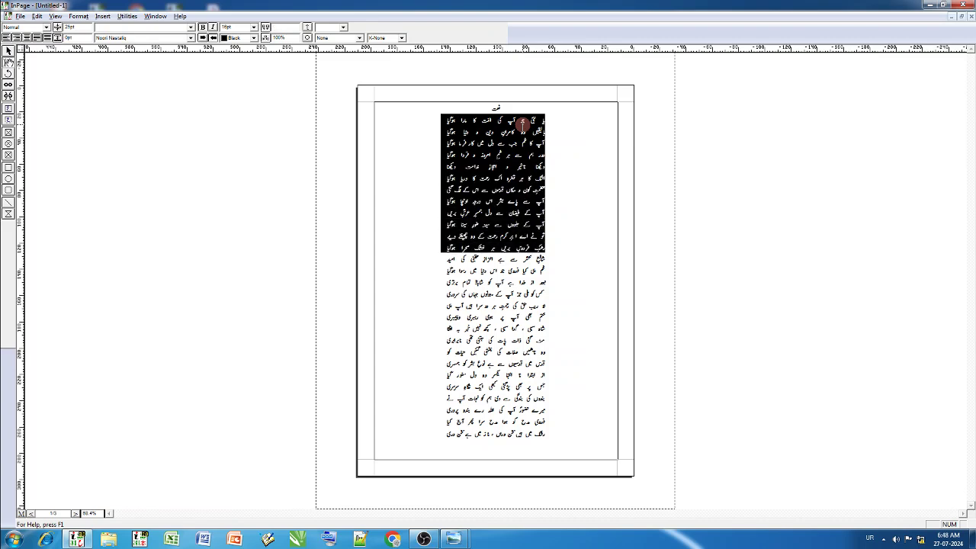
key("shift+Down")
key("shift+Down")
key("shift+Down")
key("shift+Down")
key("shift+Down")
key("shift+Down")
key("shift+Down")
key("shift+Down")
key("shift+Down")
key("shift+Down")
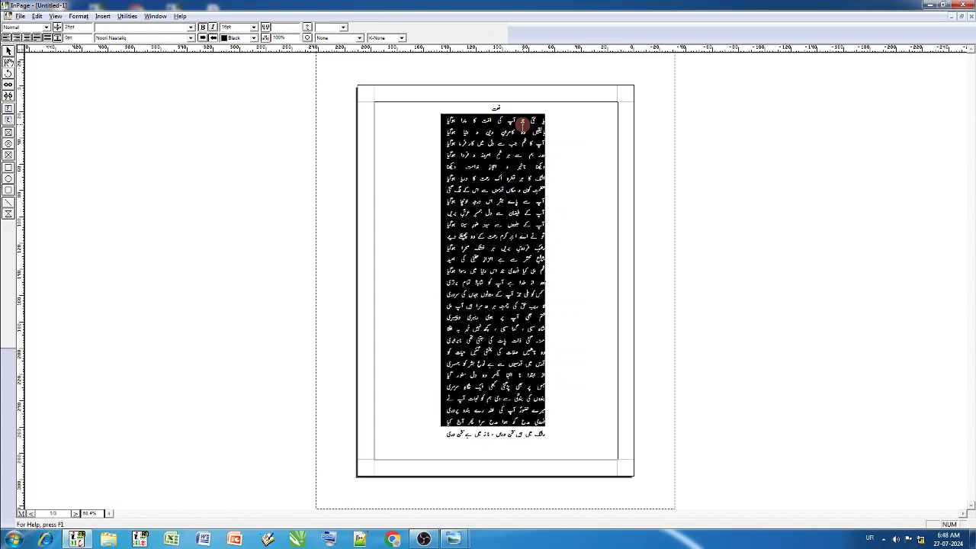
key("Down")
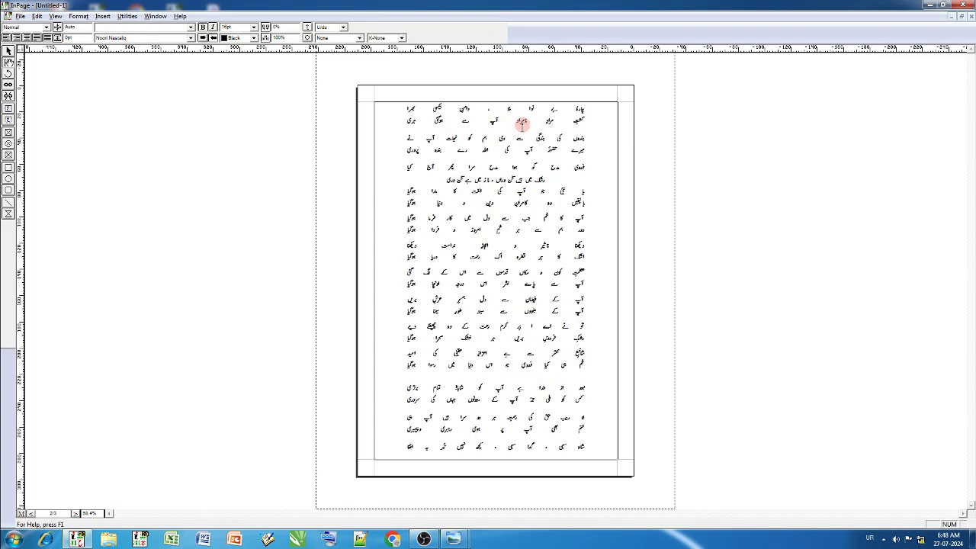
- Give all the text on the second page Justified alignment with beginning and end indents of 0 mm
left_click(531, 108)
key("ctrl+a")
key("ctrl+shift+r")
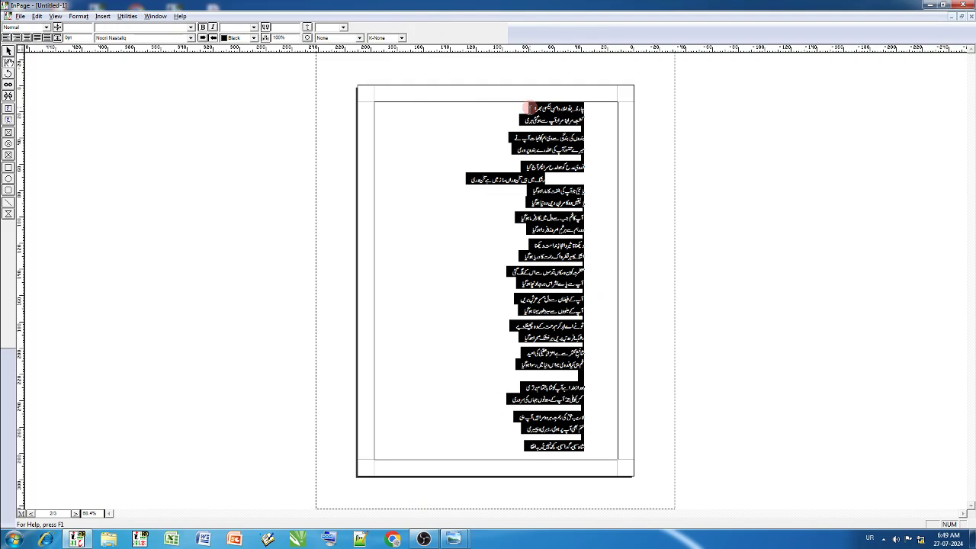
key("ctrl+shift+f")
left_click(454, 237)
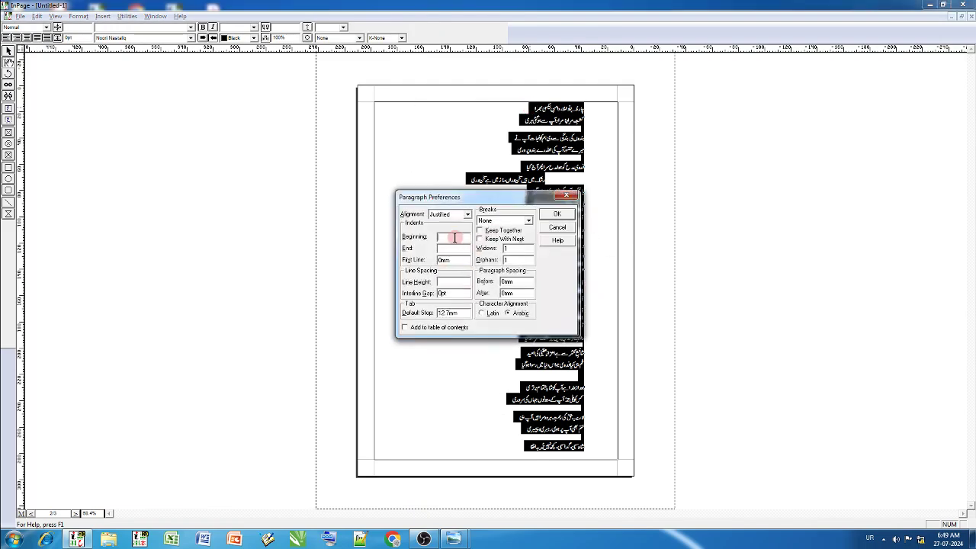
key("Return")
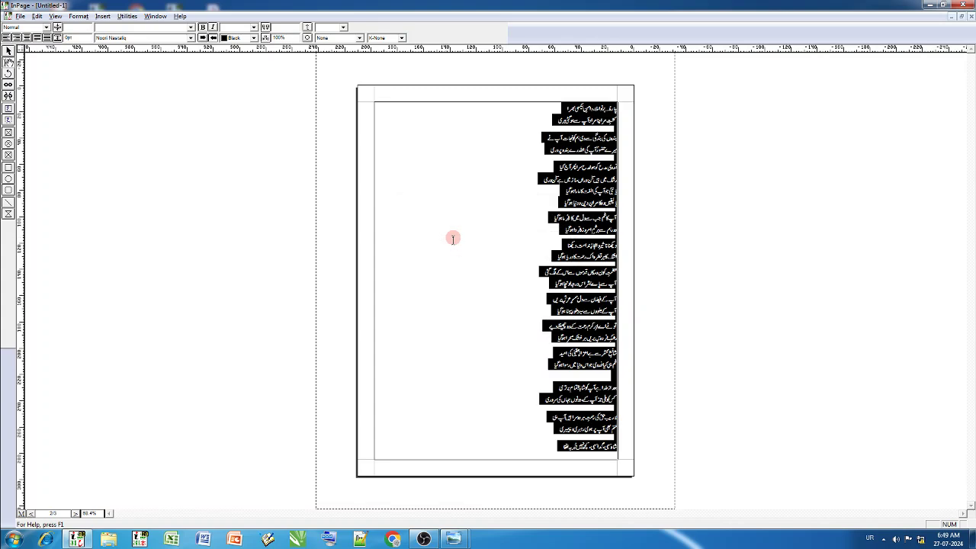
- Delete the blank lines between the verse pairs in the upper part of the second page, down to the verse beginning آپ کا غم
key("ctrl+2")
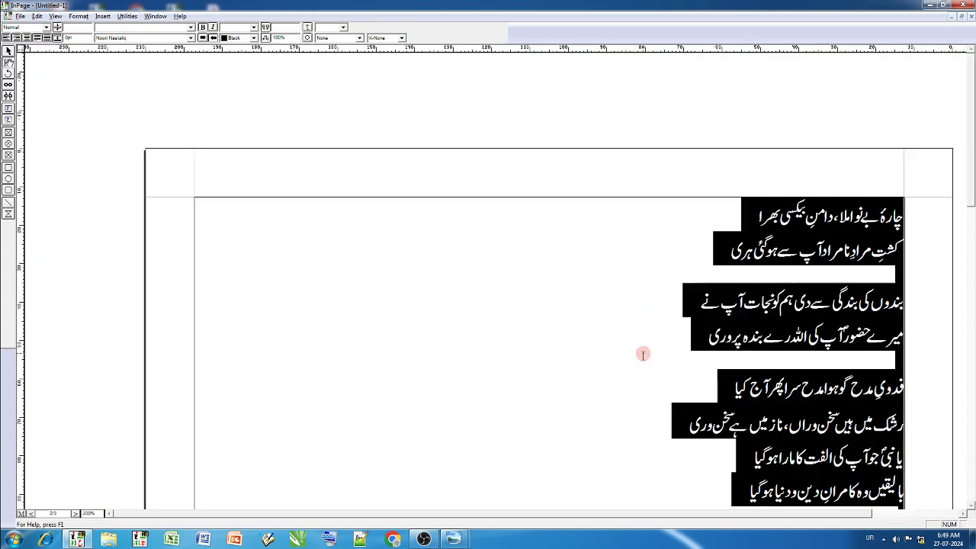
left_click(848, 273)
key("BackSpace")
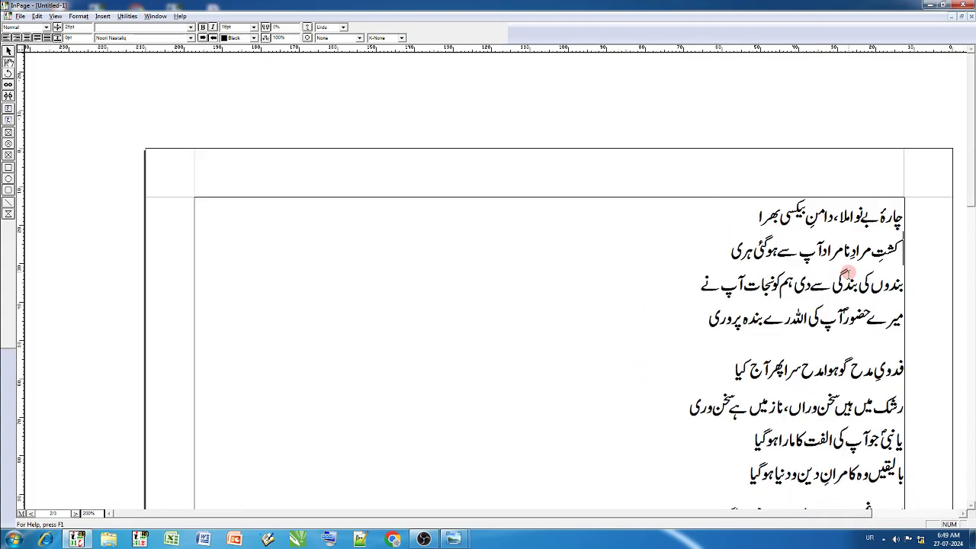
key("BackSpace")
key("Down")
key("Down")
key("Down")
key("Down")
key("Down")
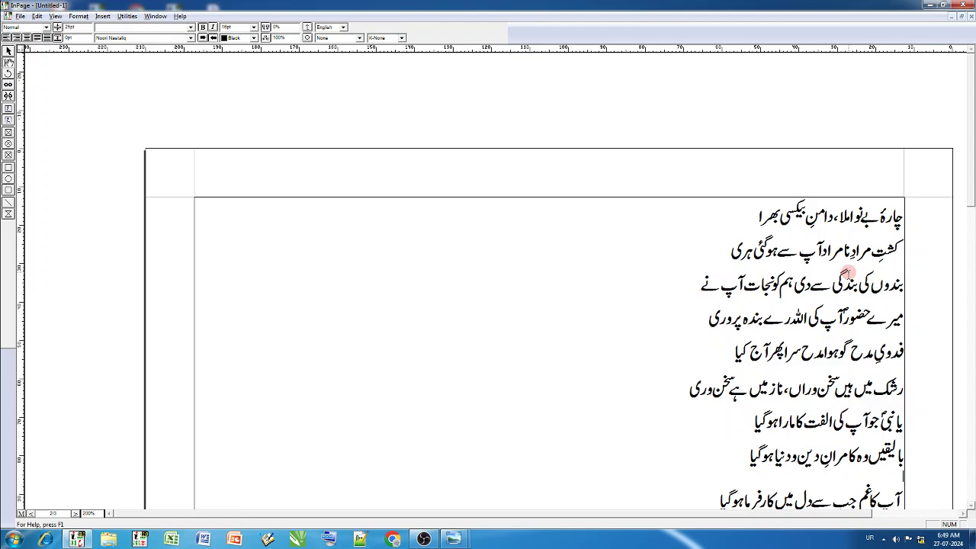
key("BackSpace")
- Delete the blank lines above the verses beginning دیکھنا and عظمتِ کون و مکاں
key("Down")
key("Down")
key("Down")
key("BackSpace")
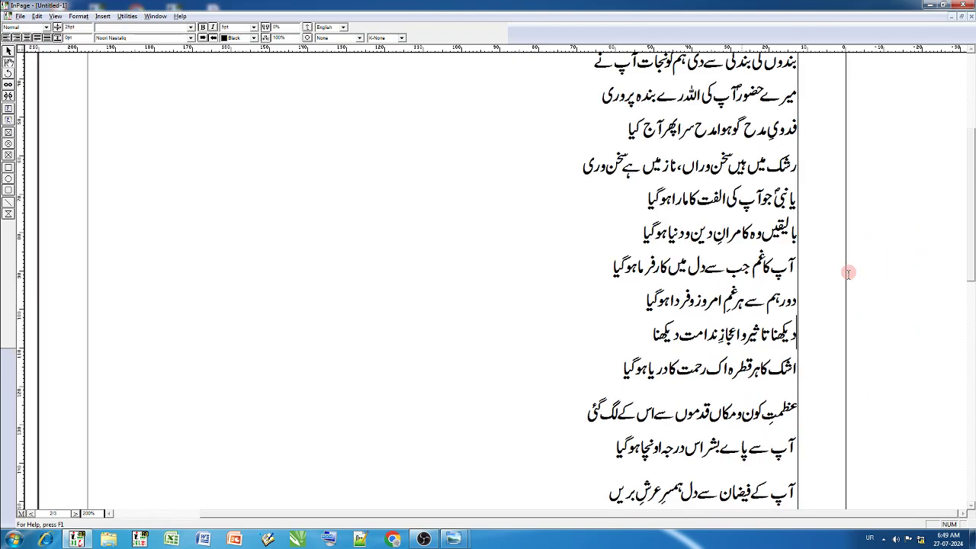
key("Down")
key("Down")
key("Down")
key("BackSpace")
- Delete the blank lines between the verse pairs in the lower part of the second page
key("ctrl+0")
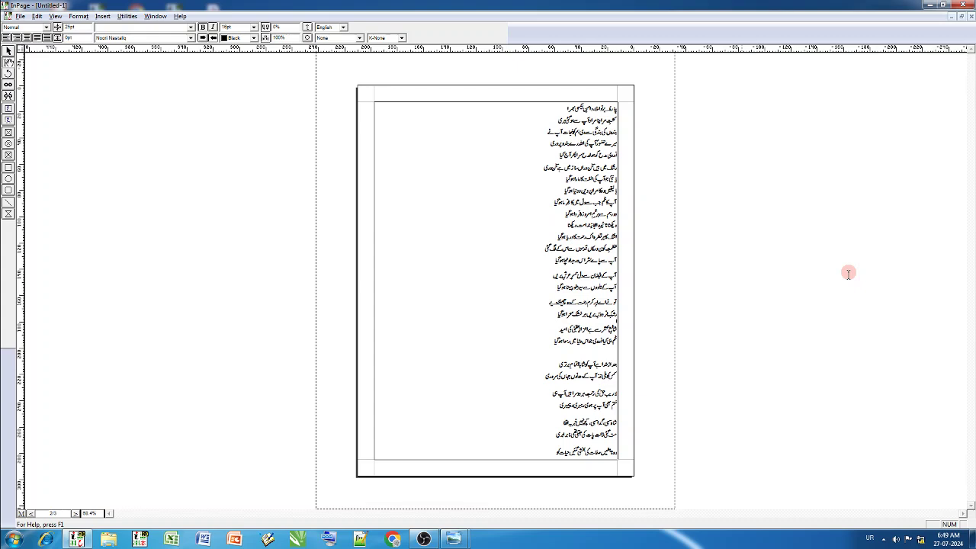
key("BackSpace")
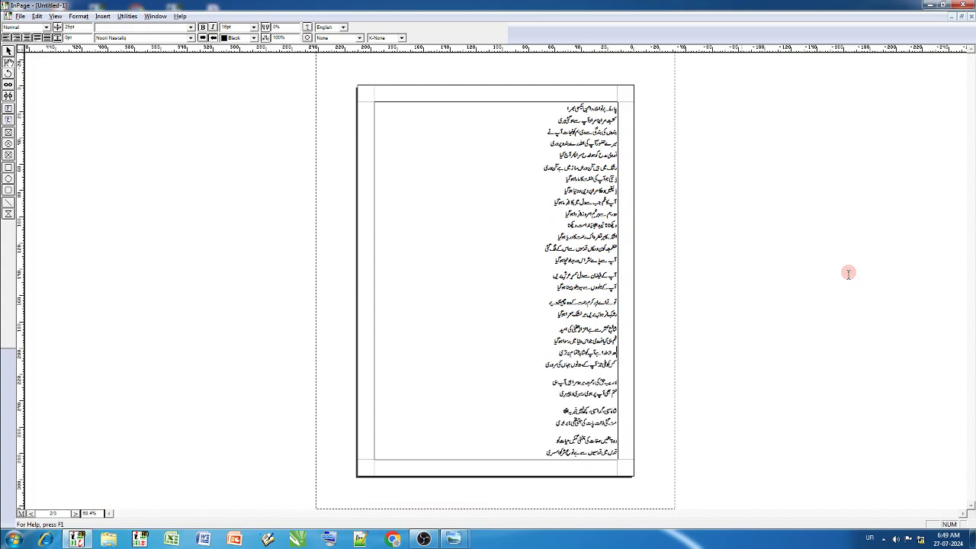
key("BackSpace")
key("BackSpace")
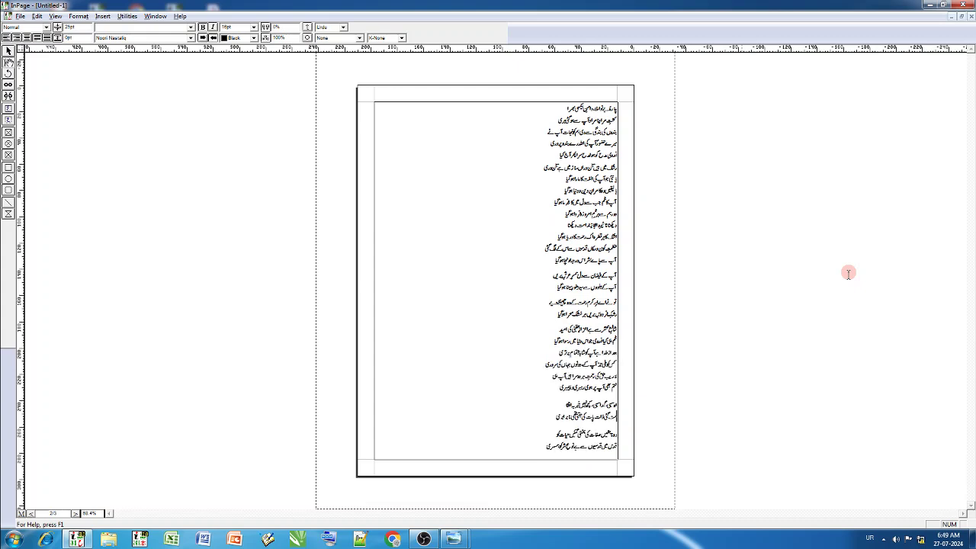
key("BackSpace")
key("BackSpace")
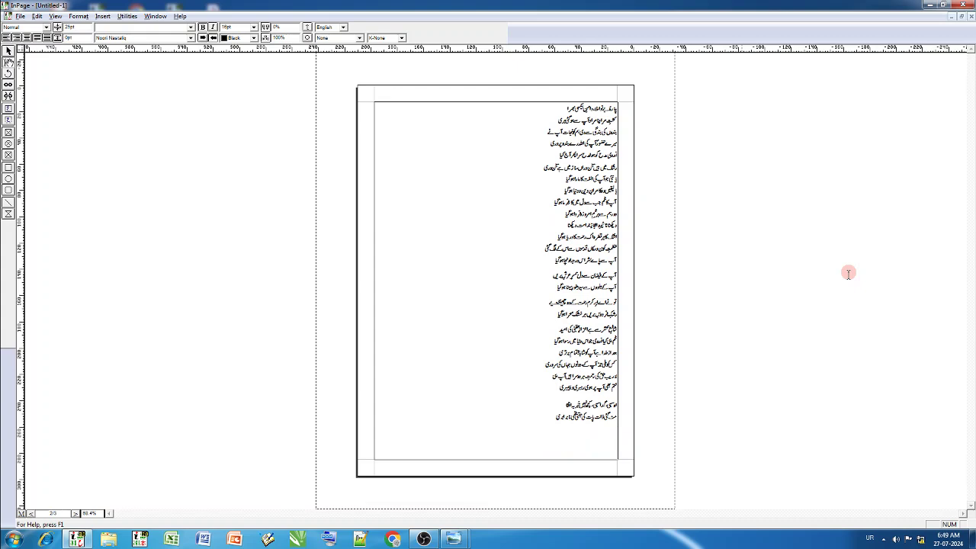
key("BackSpace")
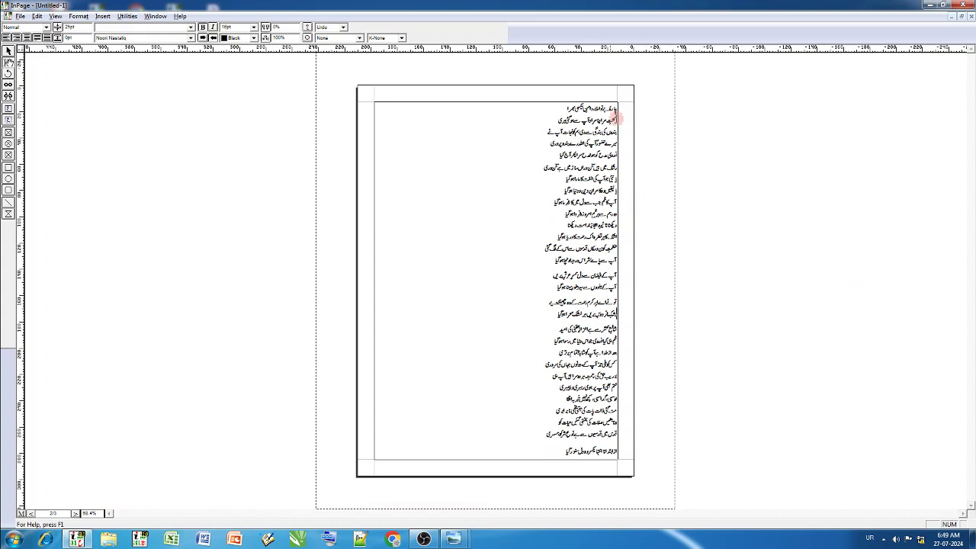
- Select all the verses and change their paragraph alignment to Forced Justified
key("ctrl+a")
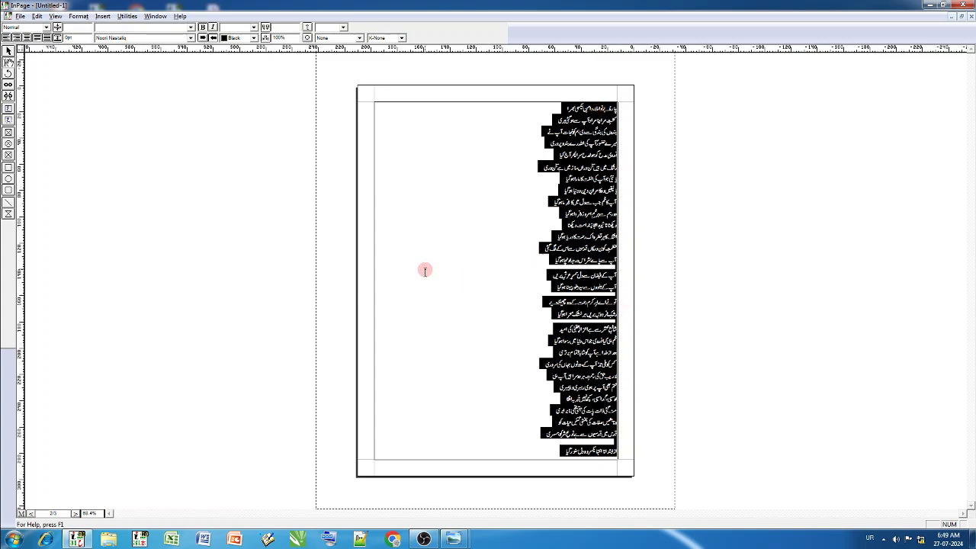
key("ctrl+m")
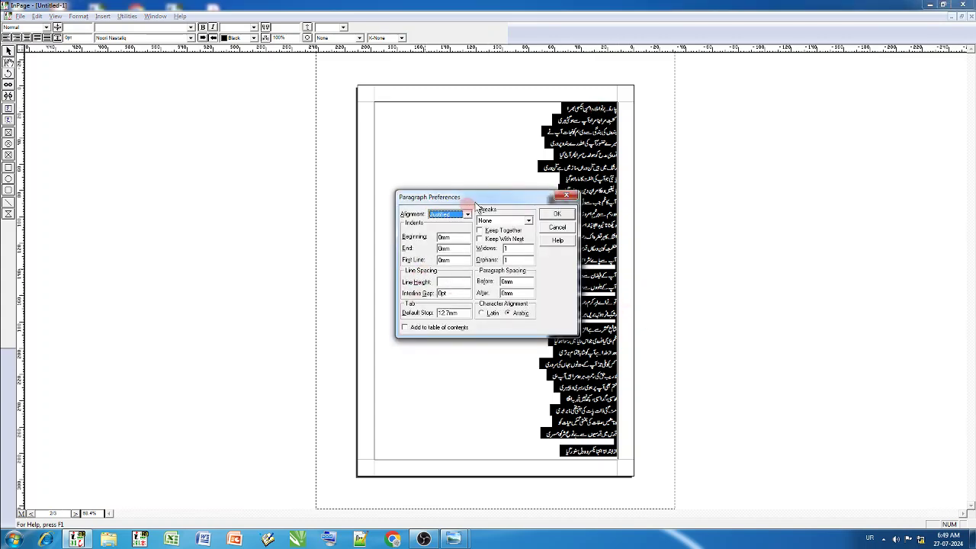
left_click_drag(473, 199, 305, 183)
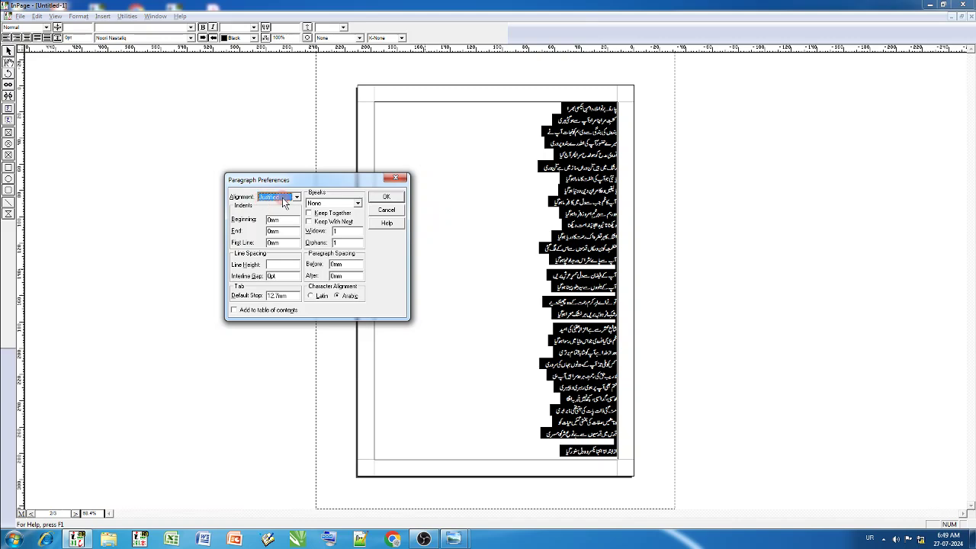
left_click(282, 197)
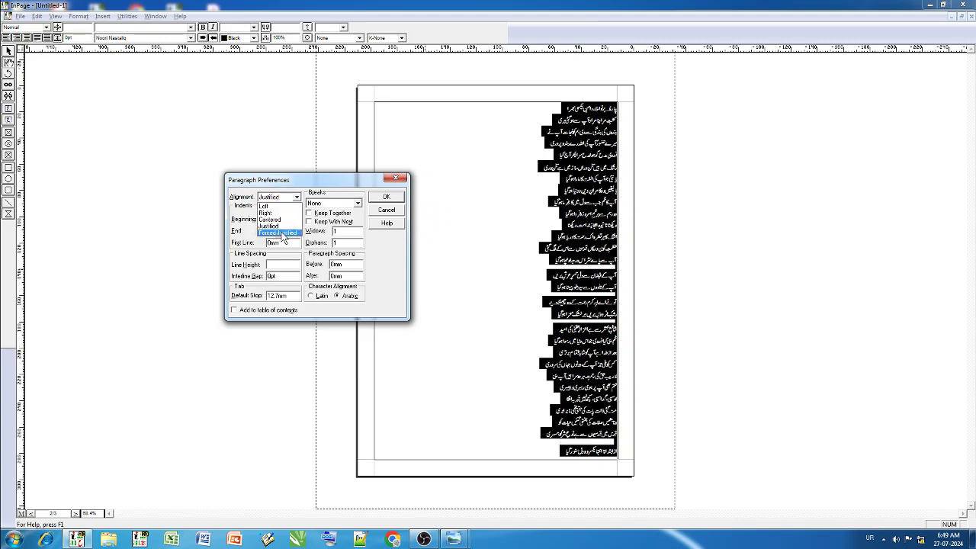
left_click(283, 233)
left_click(387, 199)
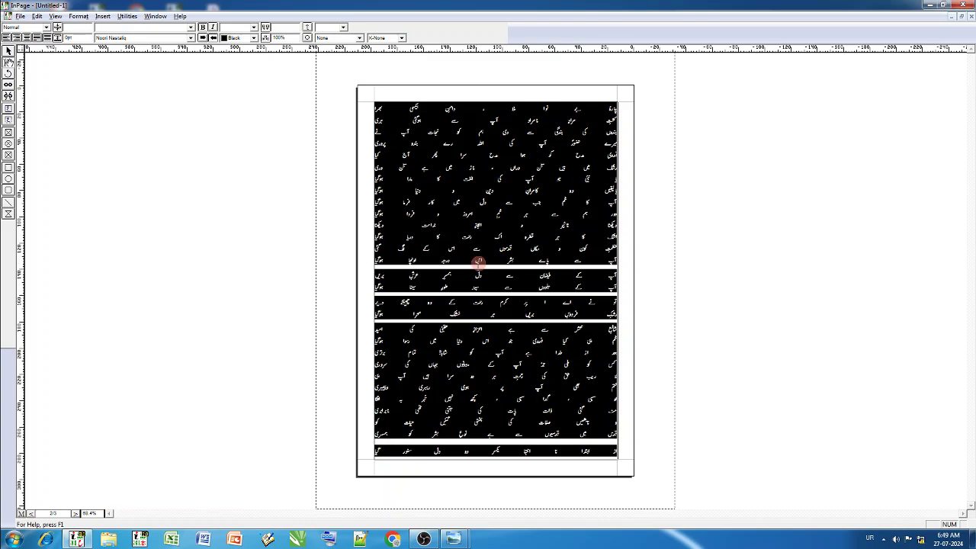
- Set the beginning and end indents of all the selected verses to 55 mm each
key("ctrl+shift+f")
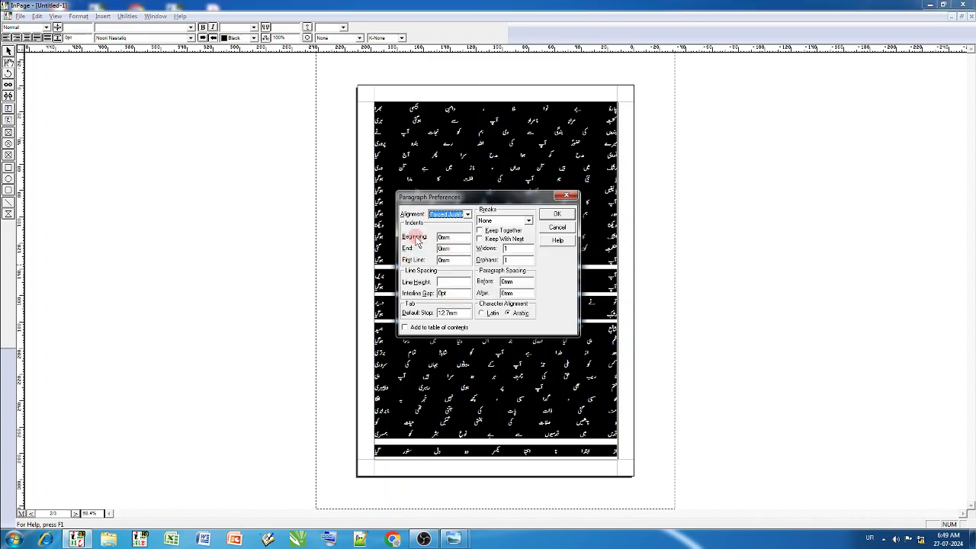
left_click(439, 238)
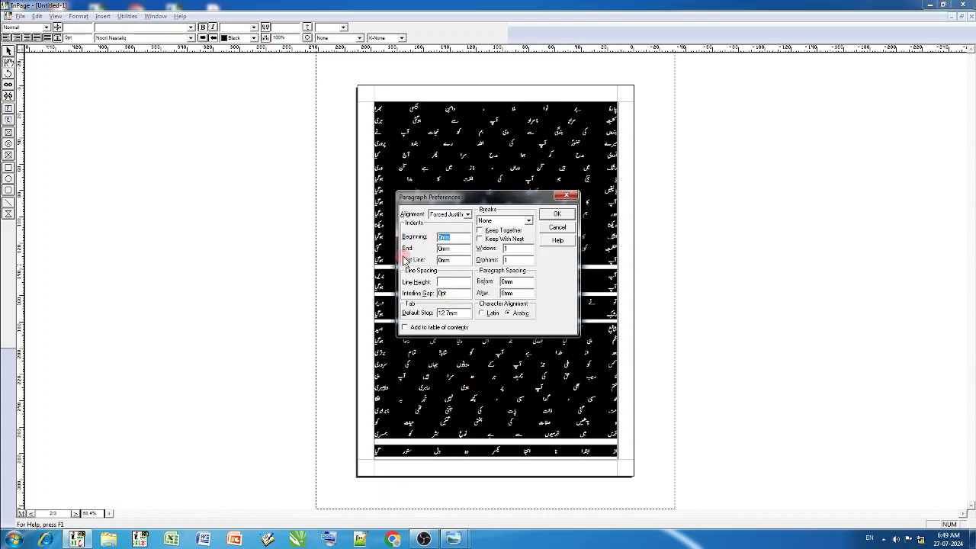
type("55")
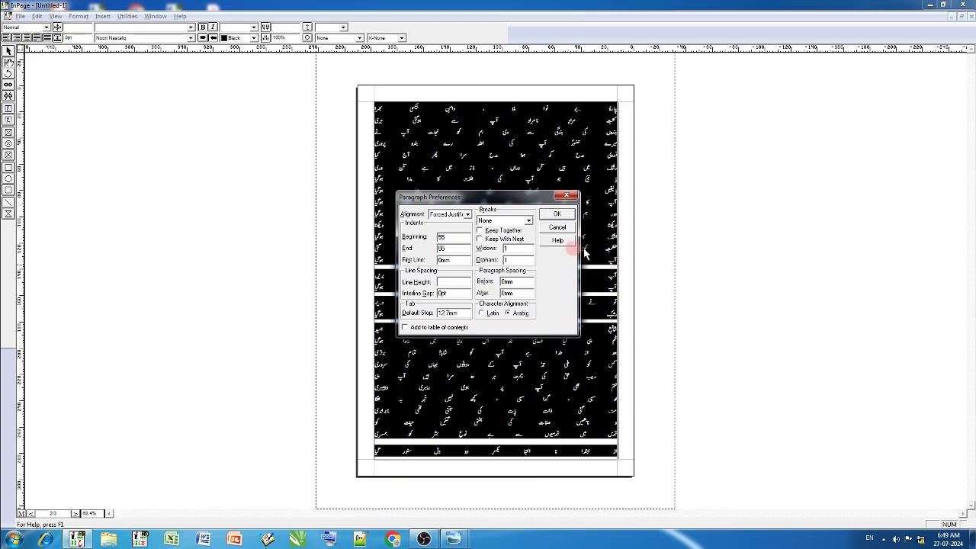
left_click(557, 215)
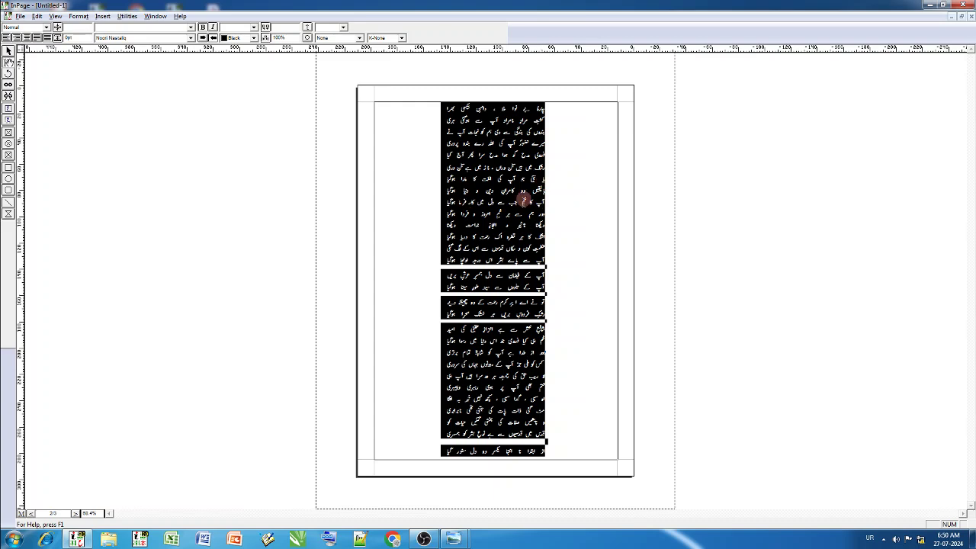
- Set the beginning indent of all the selected verses to 15 mm and the end indent to 95 mm
key("ctrl+shift+f")
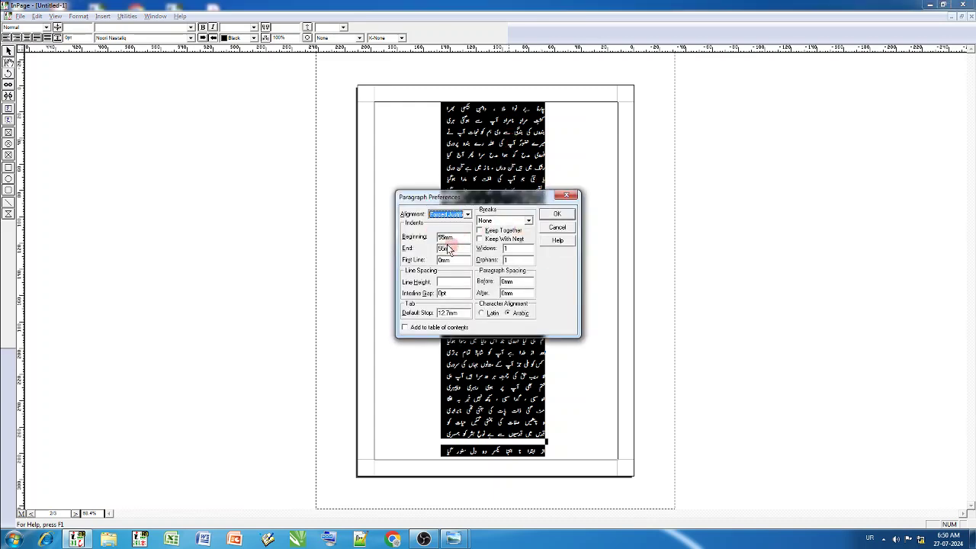
left_click_drag(455, 237, 420, 235)
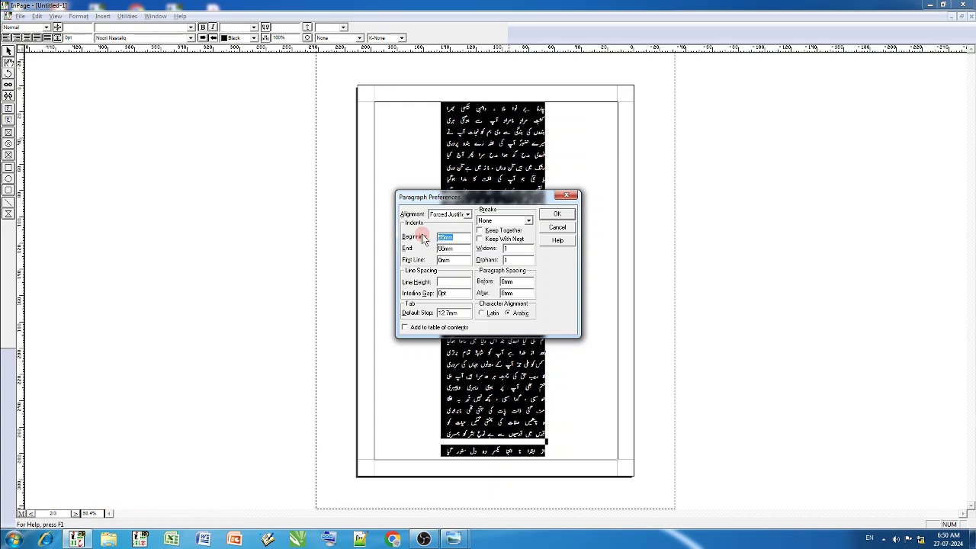
type("15")
key("Return")
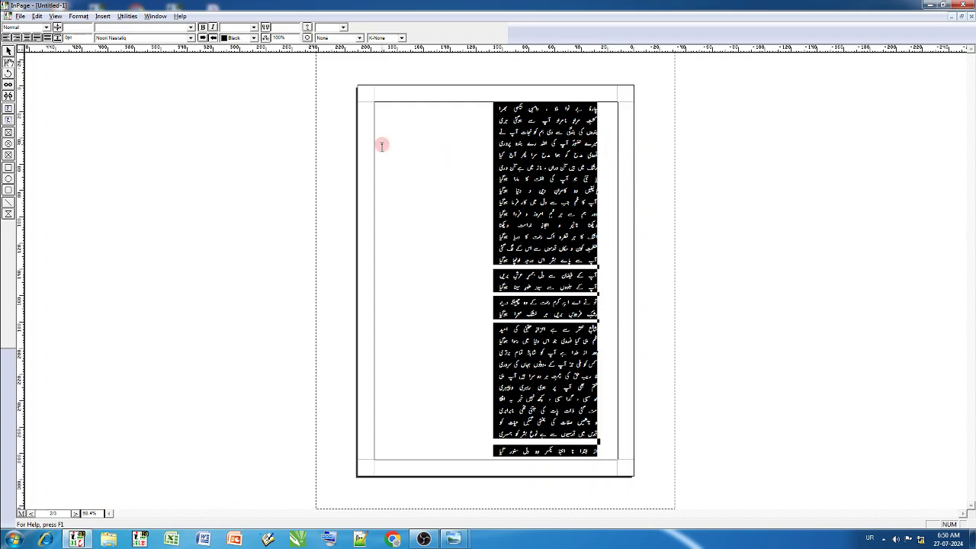
- Set the indents of the couplet beginning بندوں کی بندگی to 95 mm at the beginning and 15 mm at the end
left_click(549, 132)
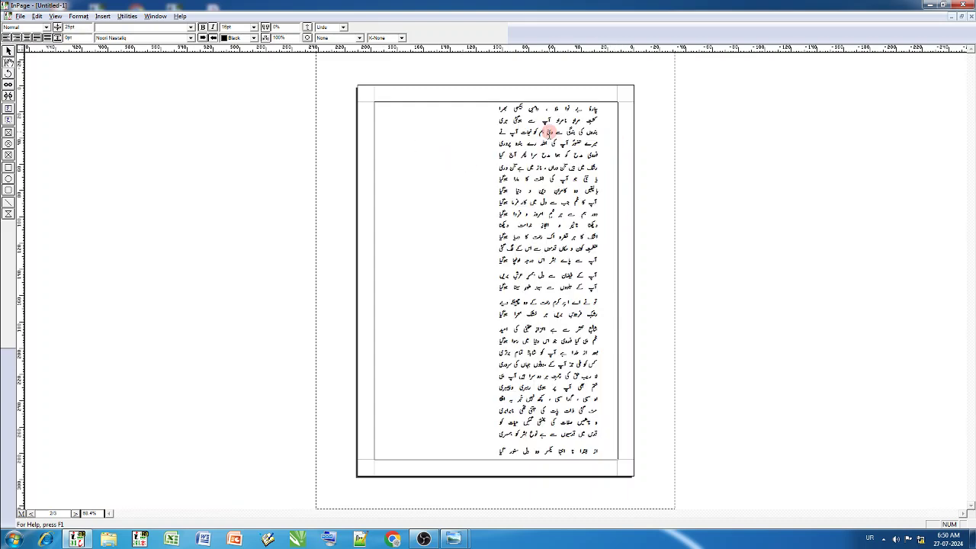
left_click(547, 148, "ctrl+alt")
left_click_drag(636, 284, 668, 314)
key("ctrl+m")
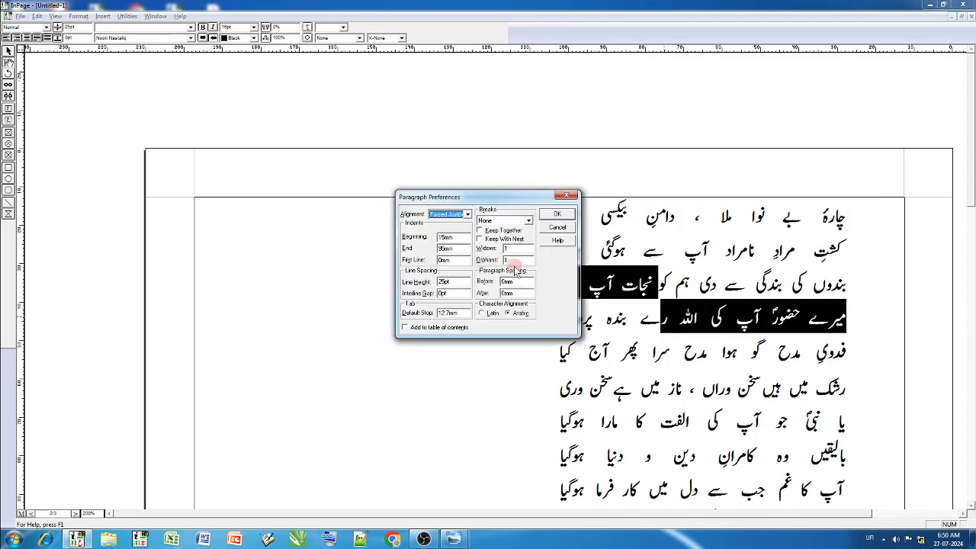
double_click(460, 237)
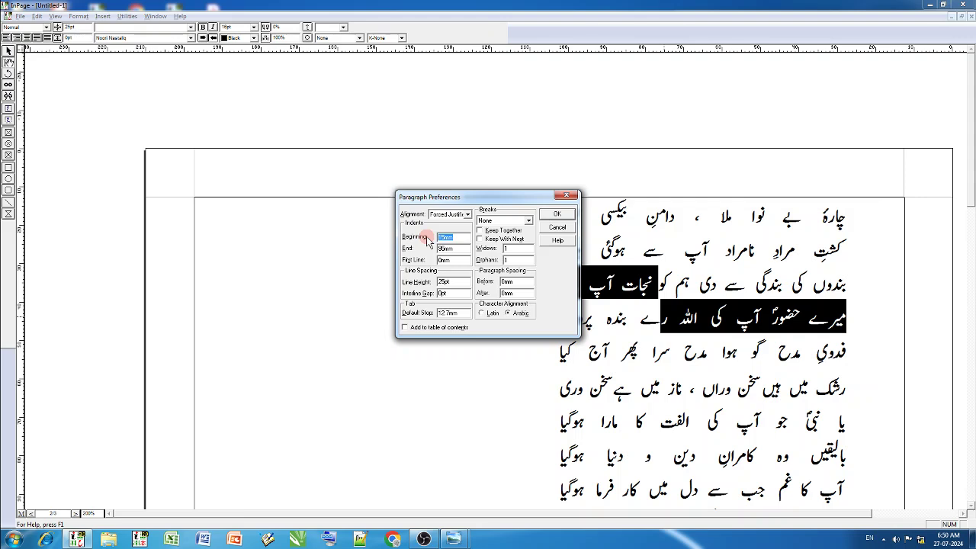
type("95")
key("Return")
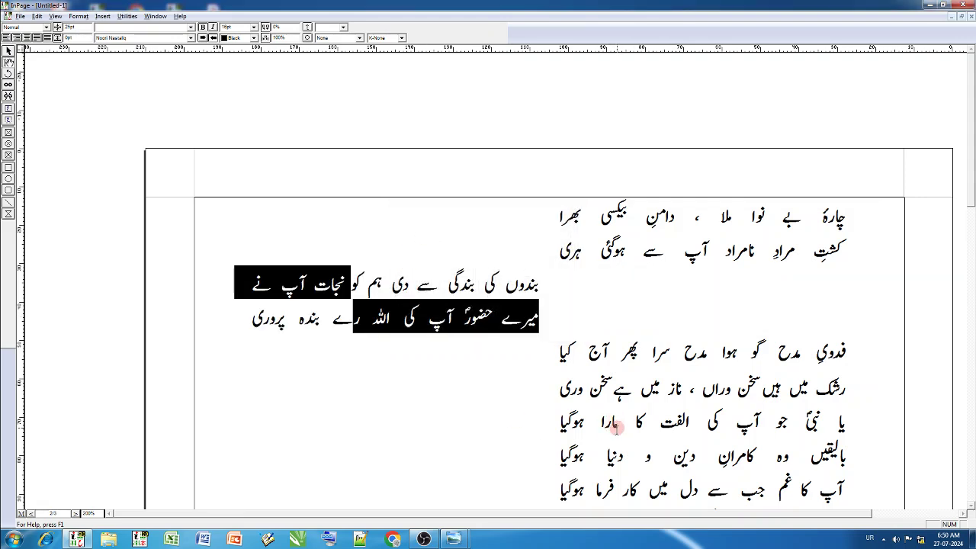
- Give the couplet beginning یا نبیؐ a beginning indent of 95 mm and an end indent of 15 mm
left_click_drag(616, 429, 621, 449)
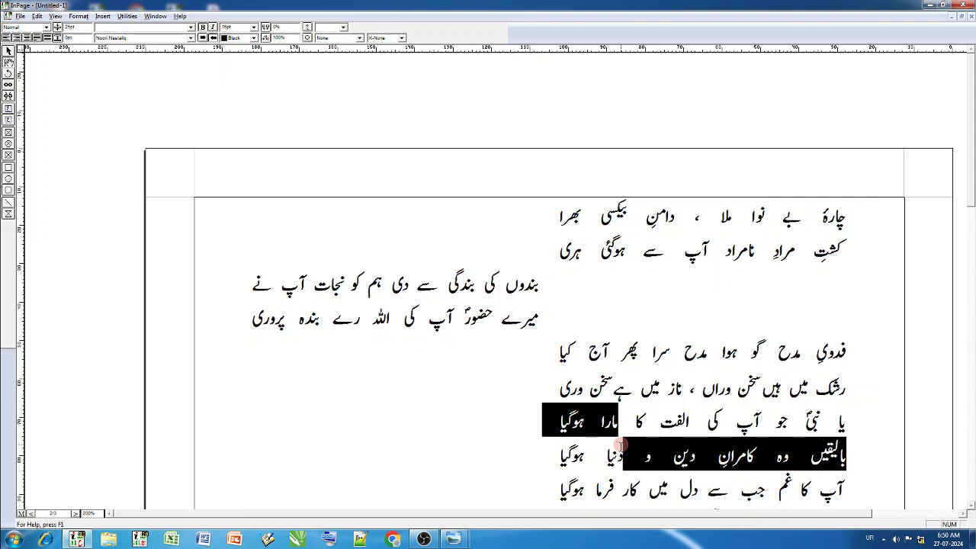
key("ctrl+shift+f")
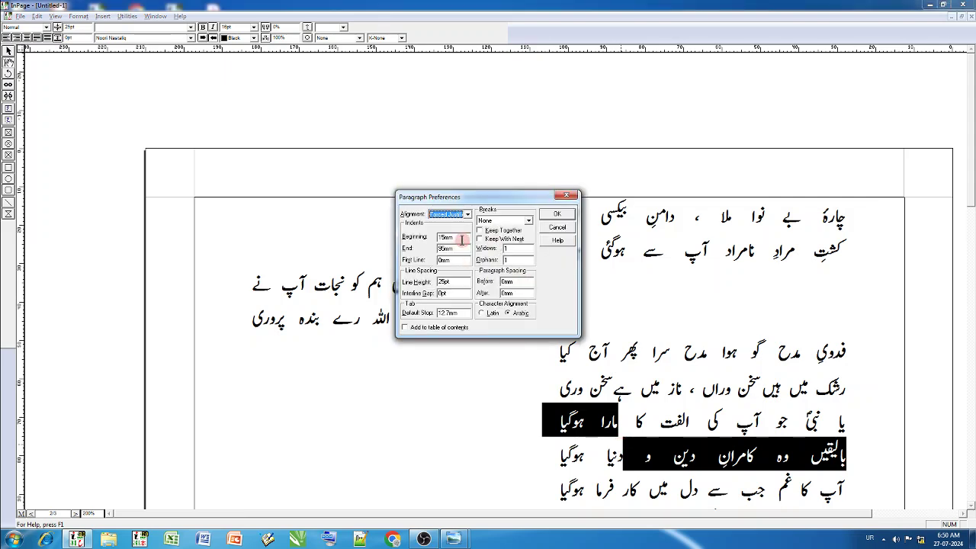
key("alt+shift")
type("95")
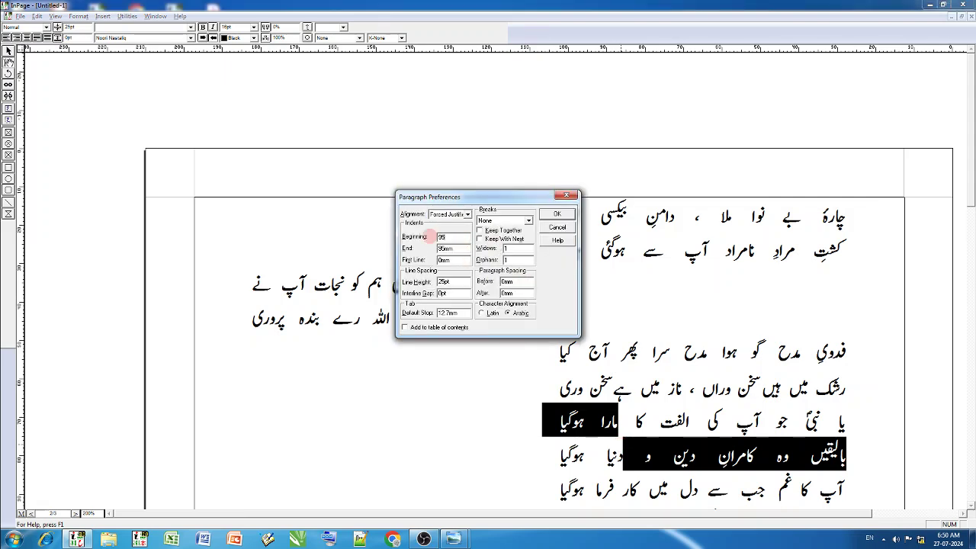
key("Return")
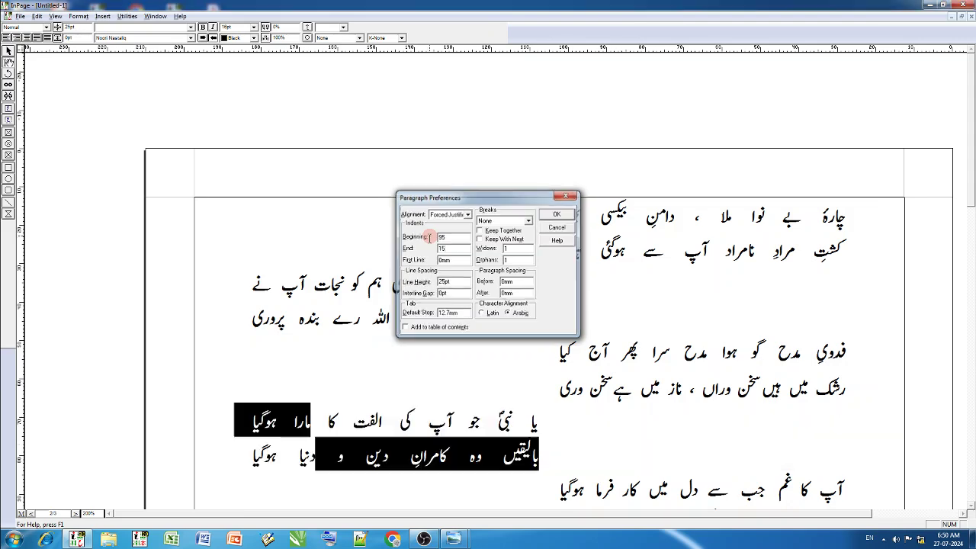
- Change the indents of the couplet beginning دیکھنا تاثیر to 95 mm at the beginning and 15 mm at the end
scroll(523, 267, "down", 3)
left_click(684, 377)
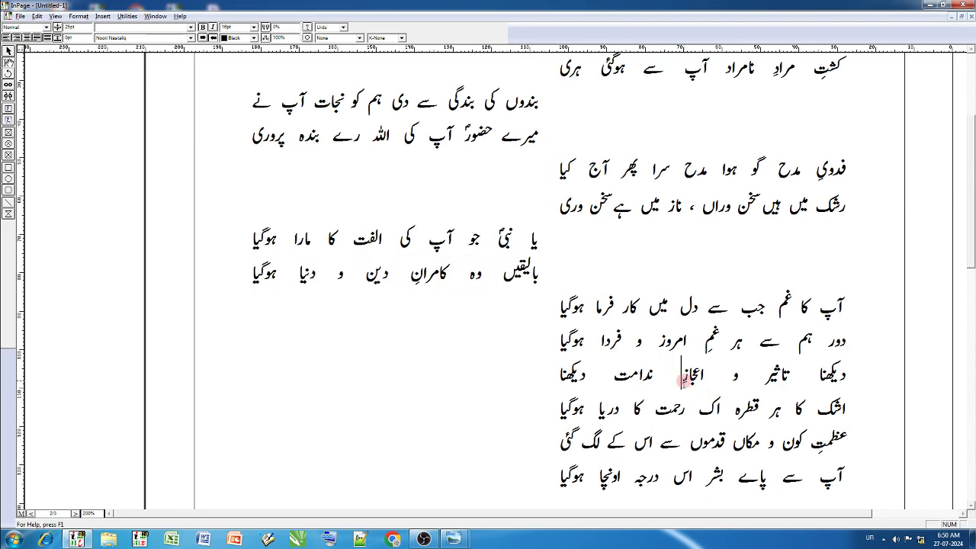
key("shift+Down")
key("ctrl+m")
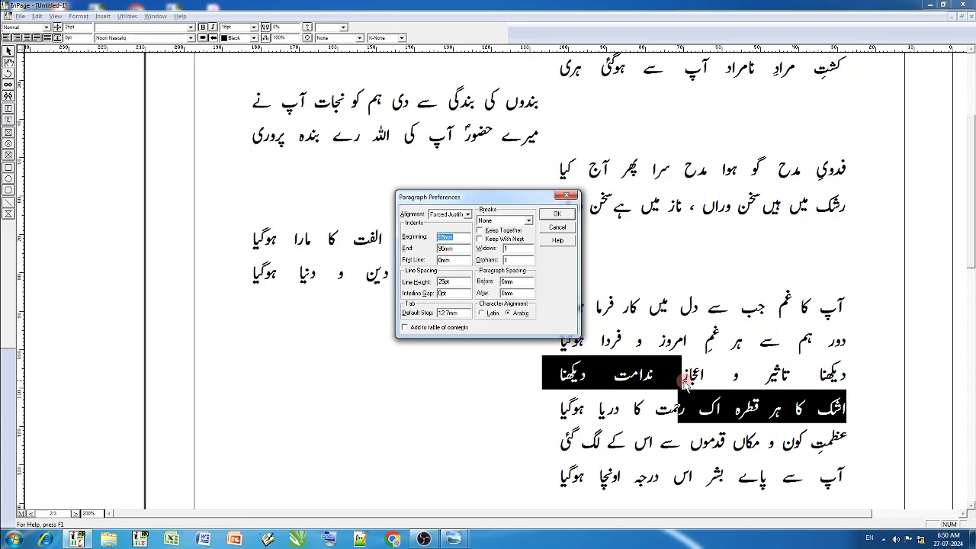
type("95")
key("Return")
- Set the beginning indent to 95 mm and the end indent to 15 mm for the couplet beginning آپ کے فیضان
scroll(671, 359, "down", 6)
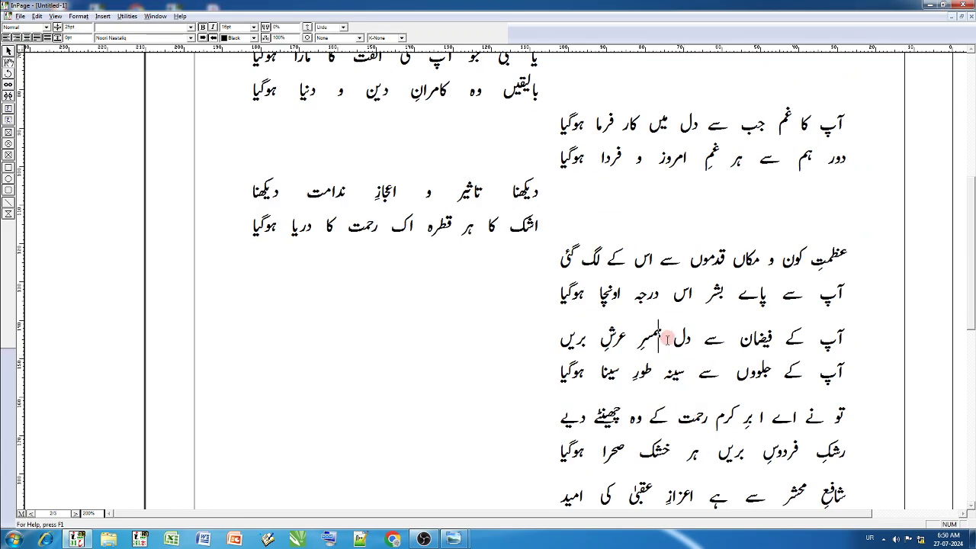
key("shift+Down")
key("ctrl+m")
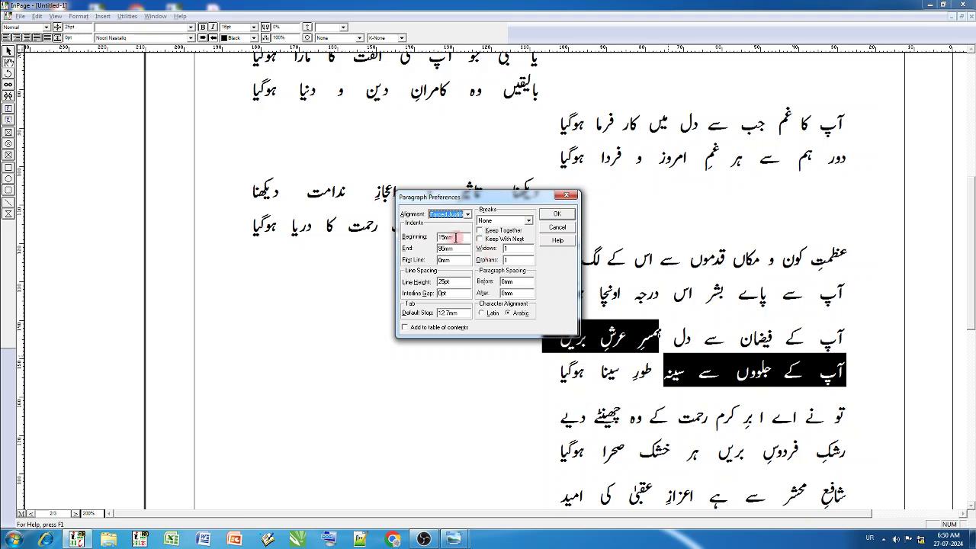
double_click(455, 238)
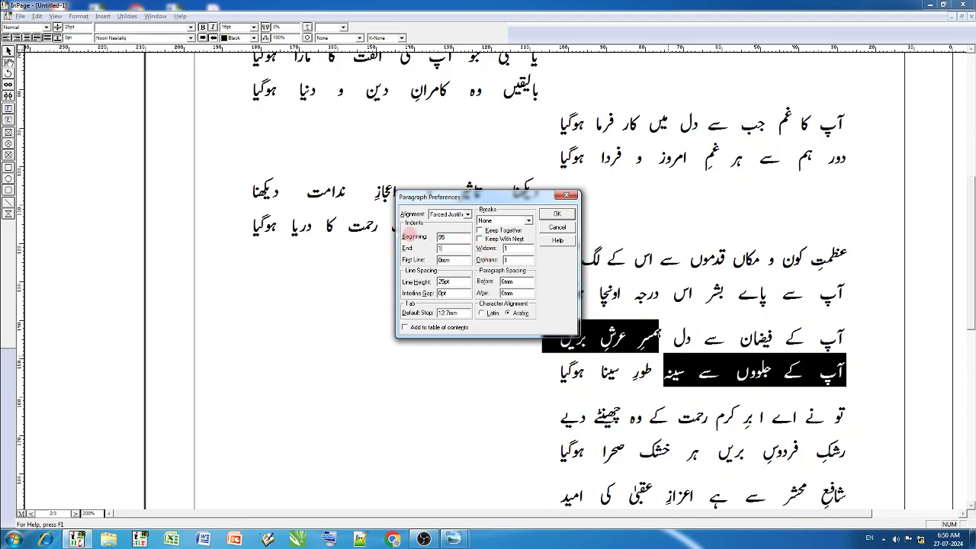
key("Return")
- Delete the blank line above the page's last verse, beginning از ابتدا
key("ctrl+0")
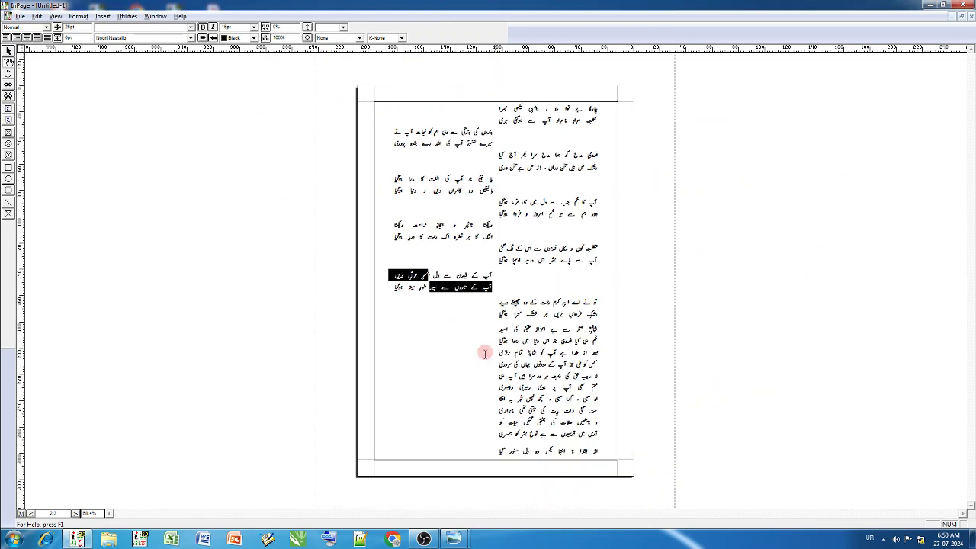
left_click(539, 447)
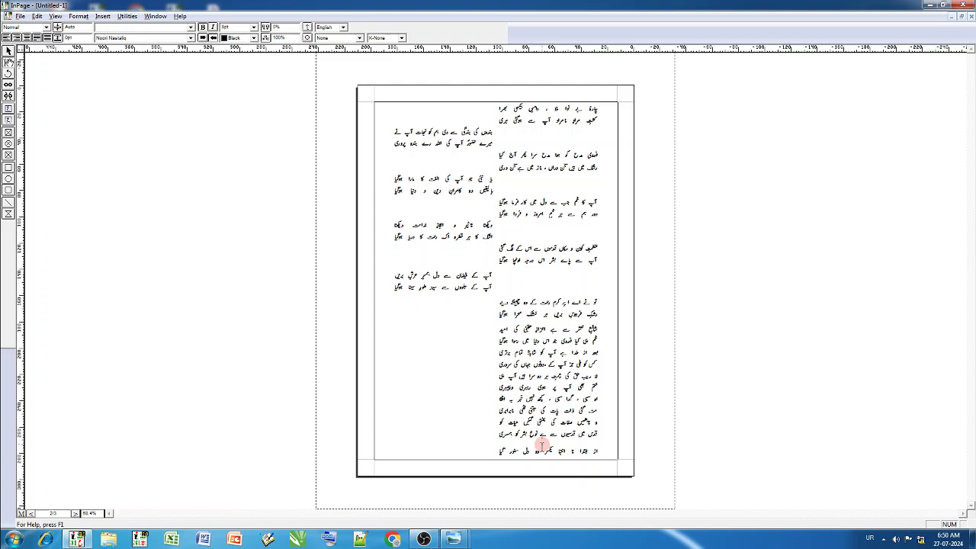
key("BackSpace")
key("ctrl+s")
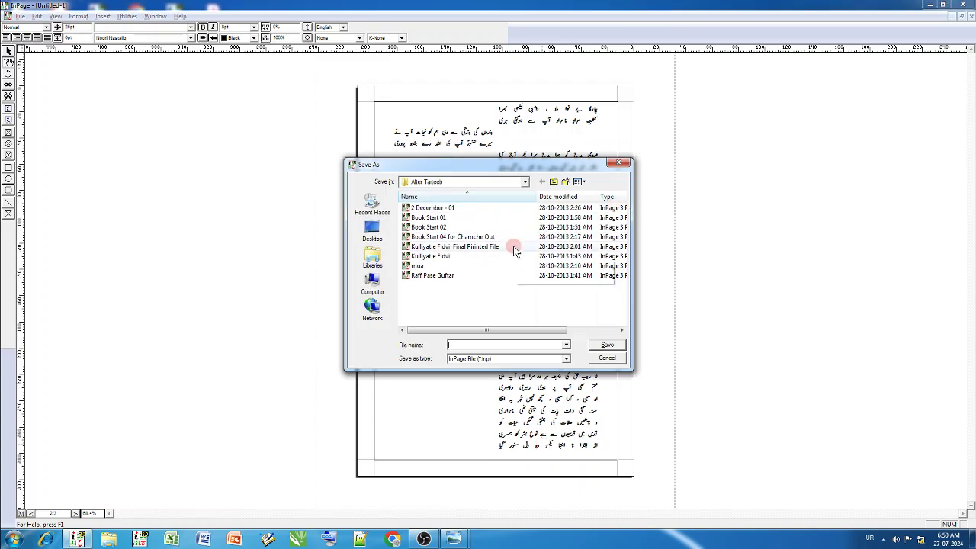
left_click(618, 162)
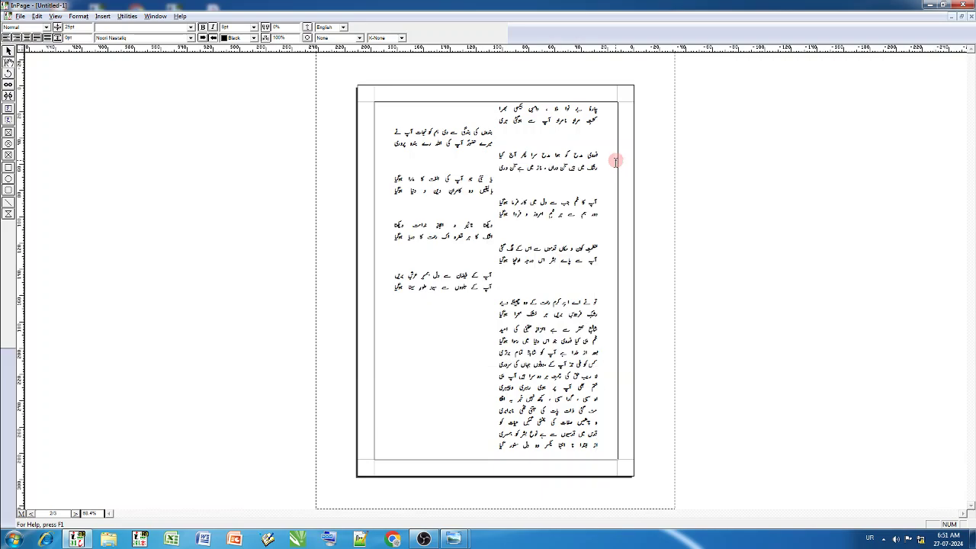
left_click(522, 277)
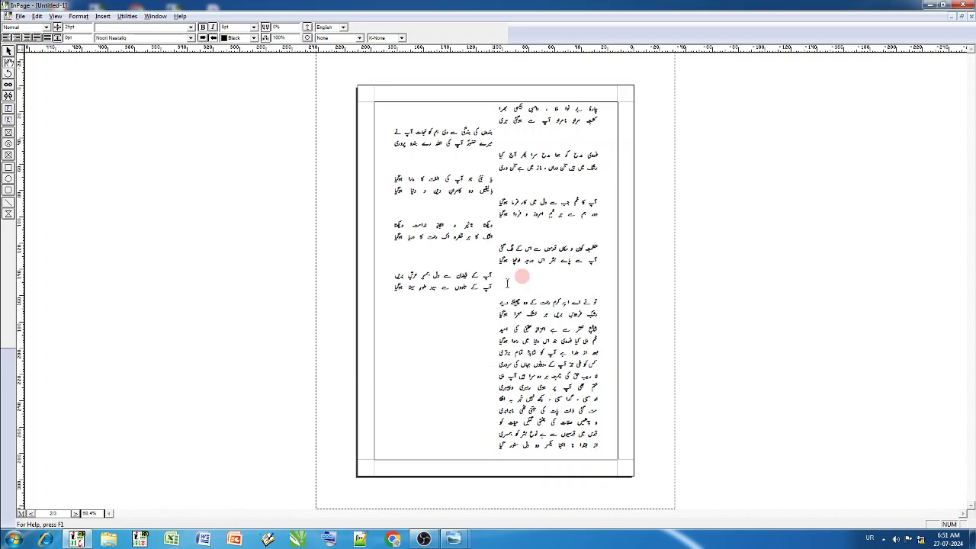
- Minimize the InPage and OBS windows so that only the lesson image in Windows Photo Viewer stays open on the desktop
left_click(929, 6)
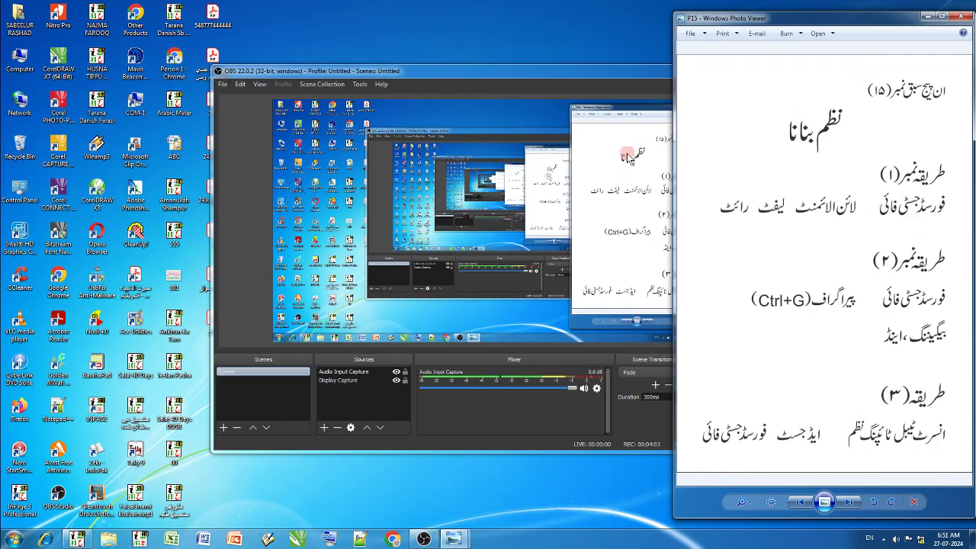
left_click(631, 74)
left_click(717, 70)
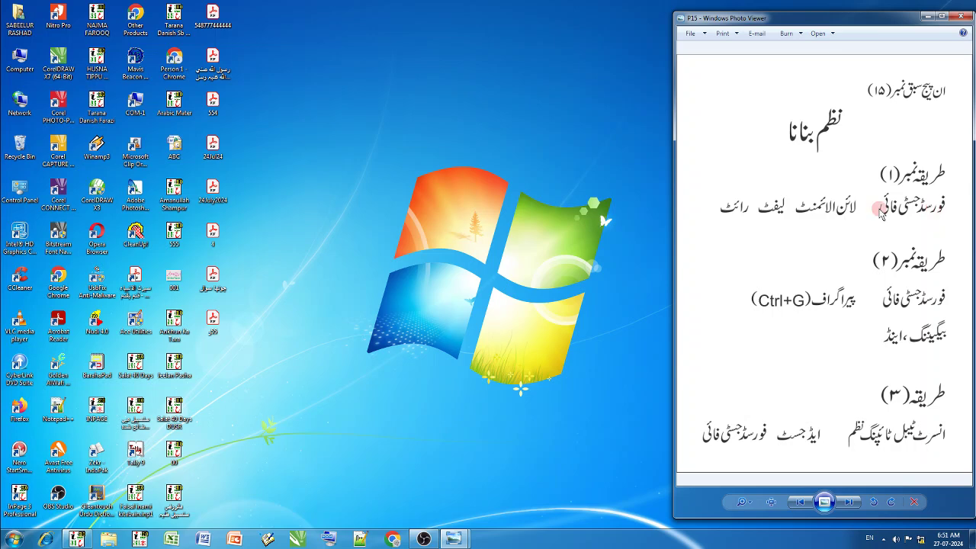
- Switch back to InPage, shrink its window and place it beside the lesson image without covering the notes
left_click(76, 539)
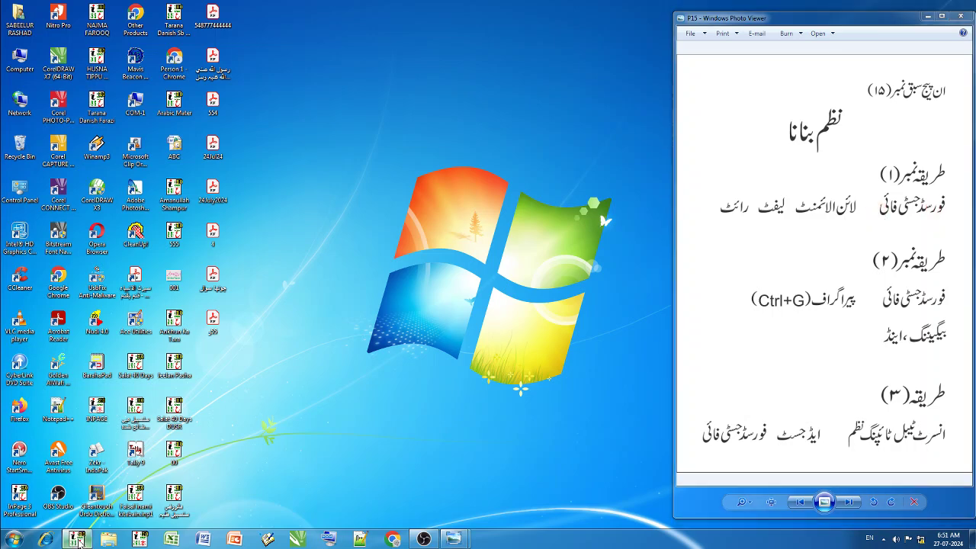
left_click(944, 5)
left_click_drag(851, 215, 735, 216)
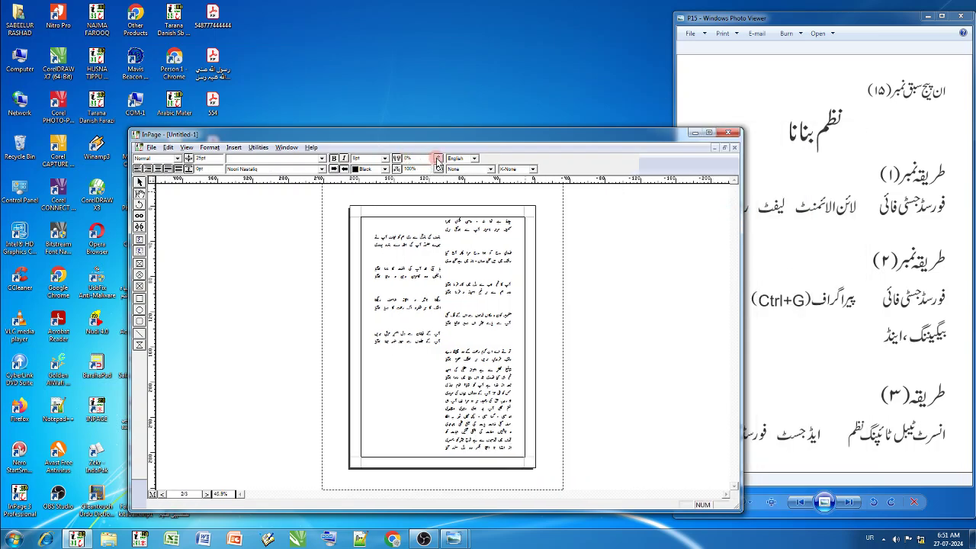
left_click_drag(447, 134, 368, 53)
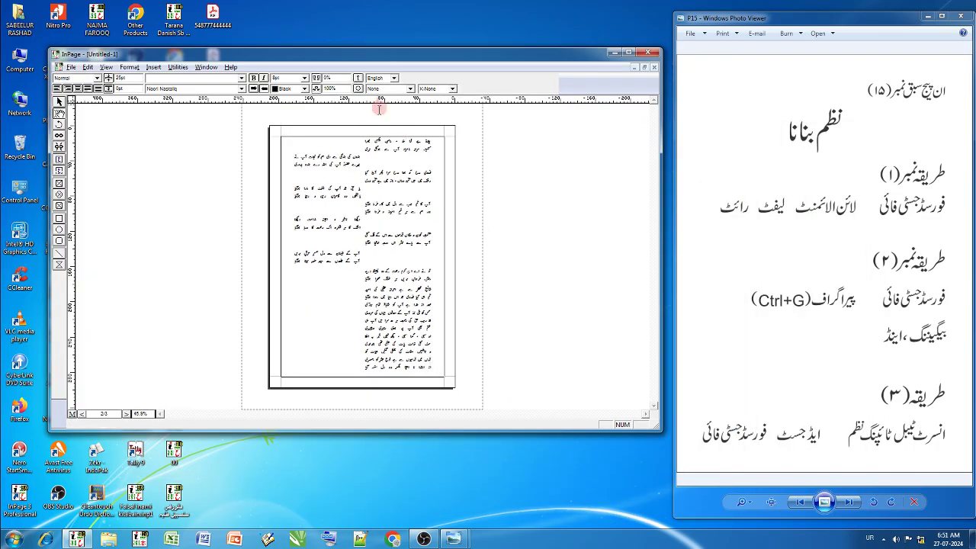